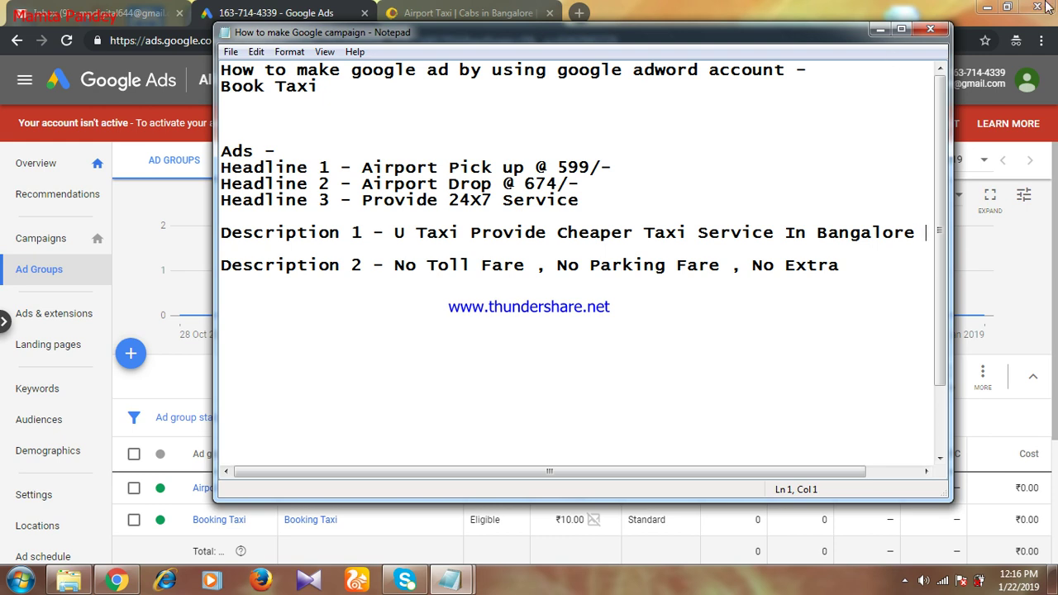
- Minimize the campaign notes and view the list of enabled and paused campaigns in the Google Ads account
left_click(878, 30)
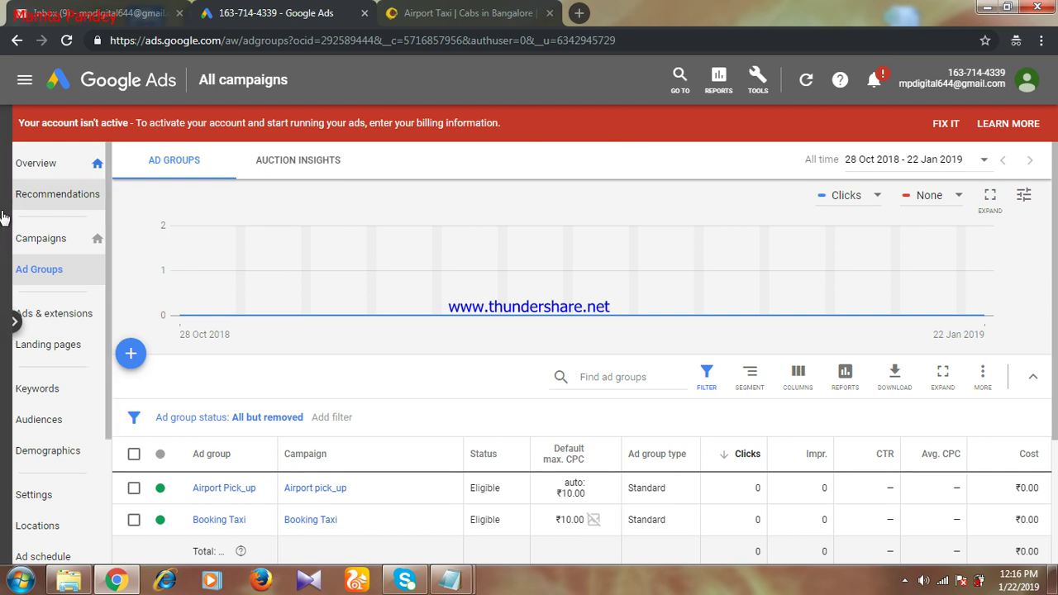
left_click(11, 323)
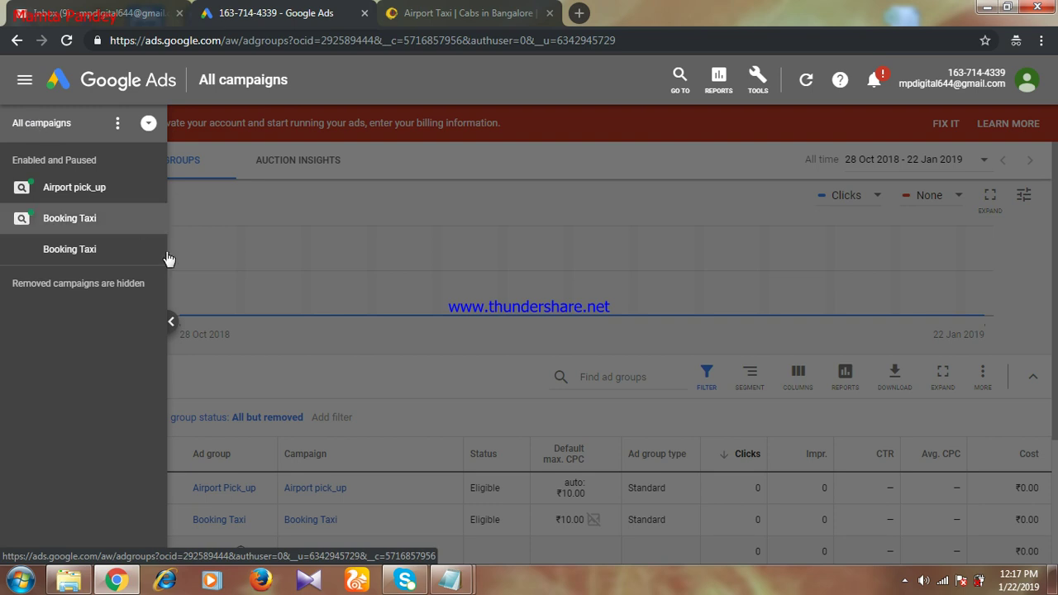
left_click(171, 325)
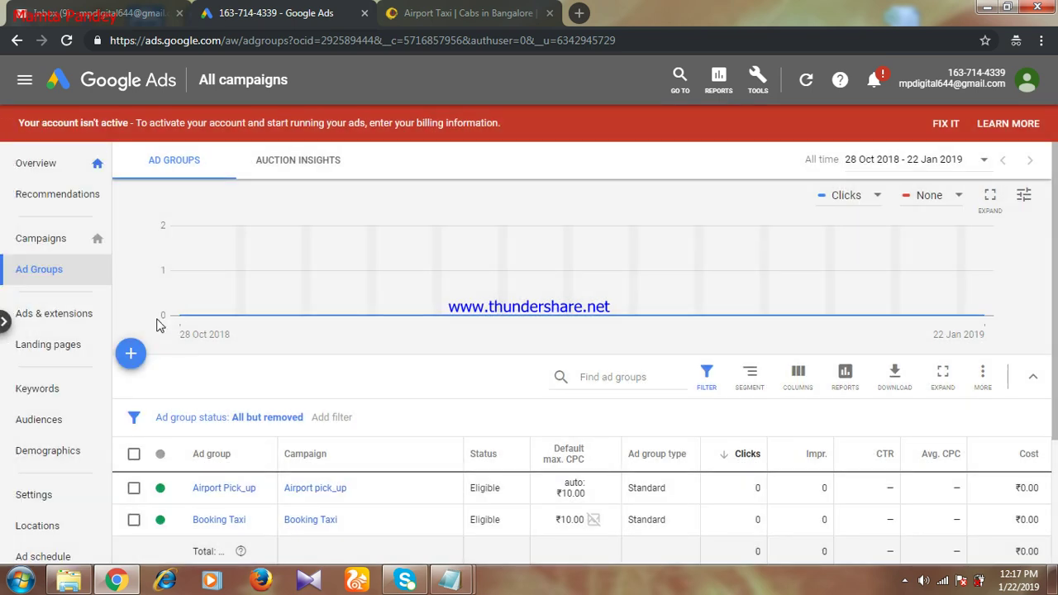
left_click(14, 324)
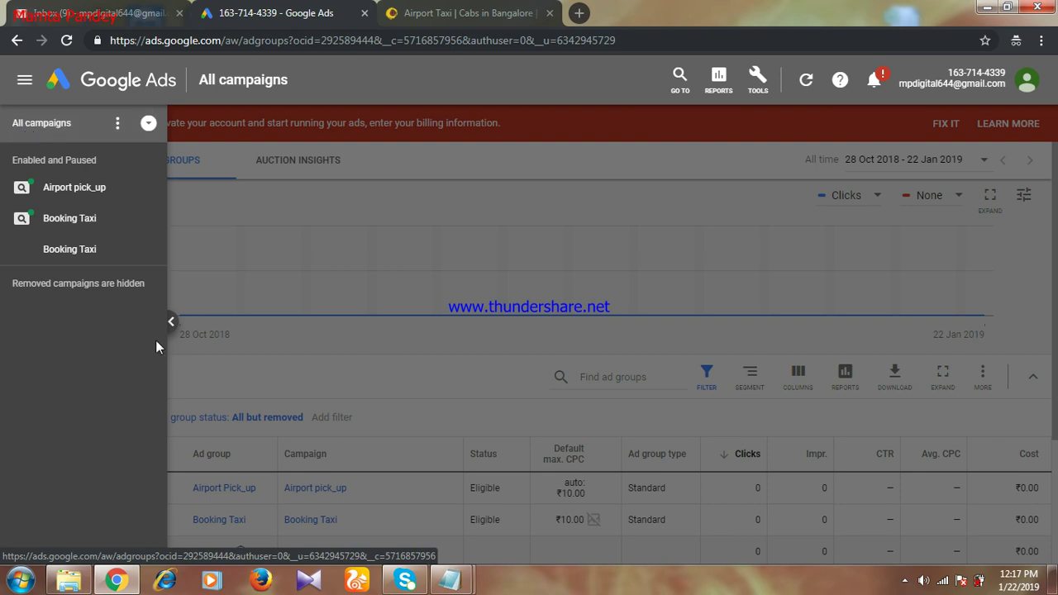
left_click(171, 324)
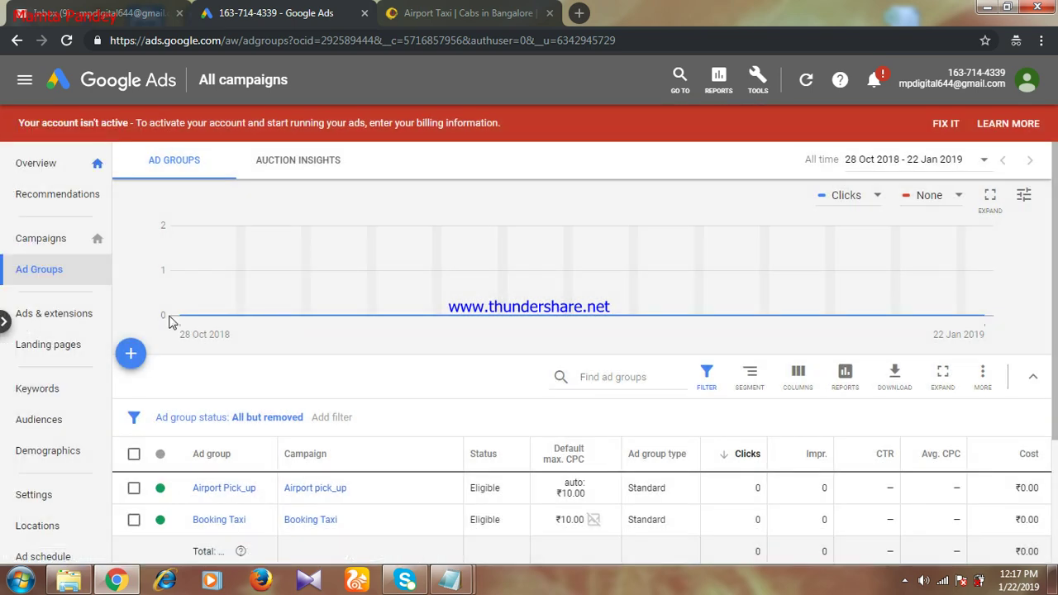
- Go to the Campaigns page and start creating a new campaign
left_click(31, 240)
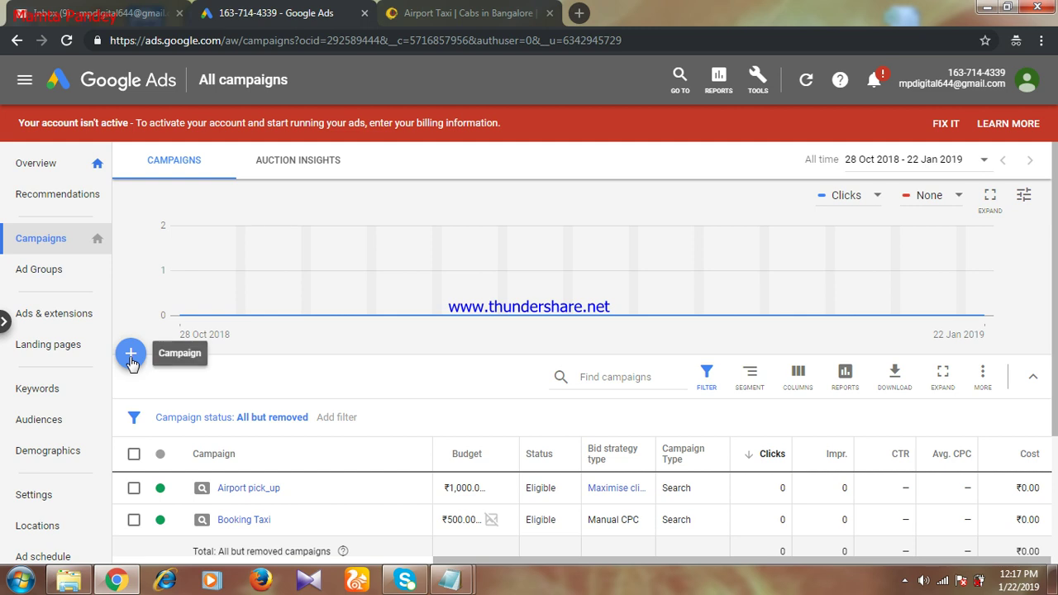
left_click(131, 356)
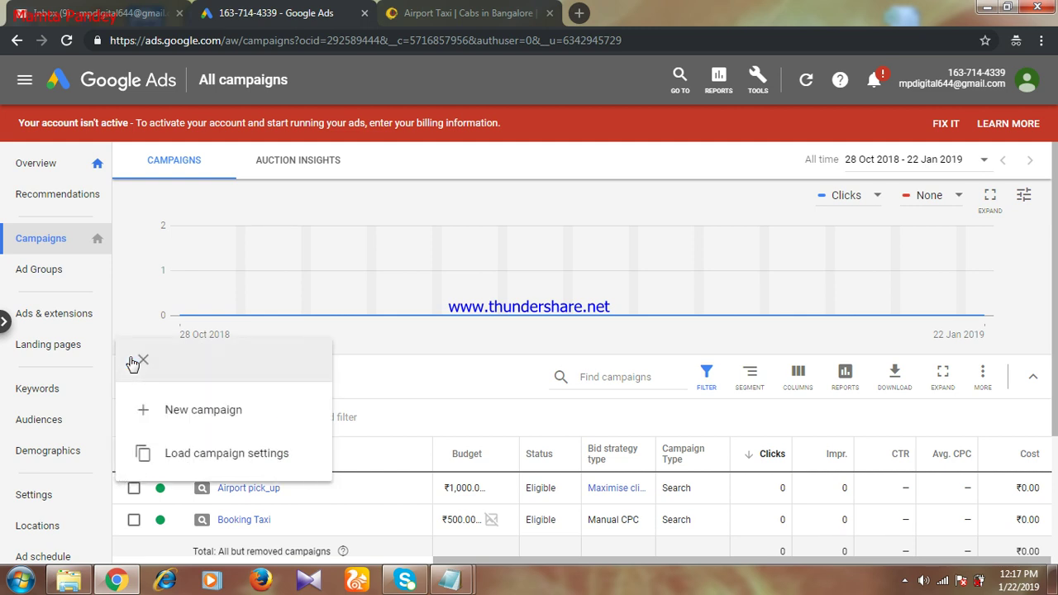
left_click(190, 410)
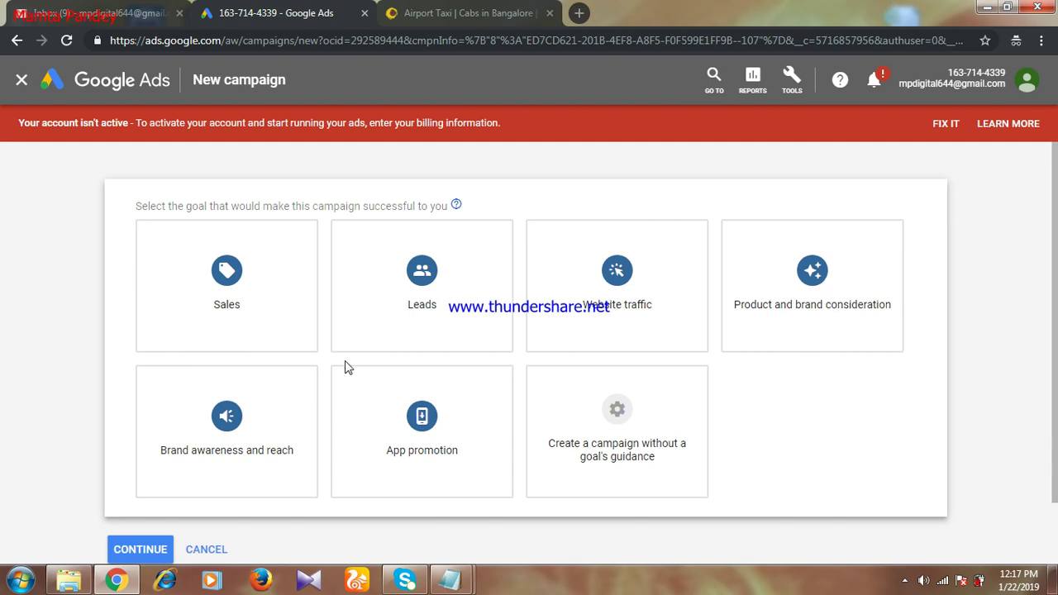
- Choose Website traffic as the goal of the new campaign
left_click(257, 312)
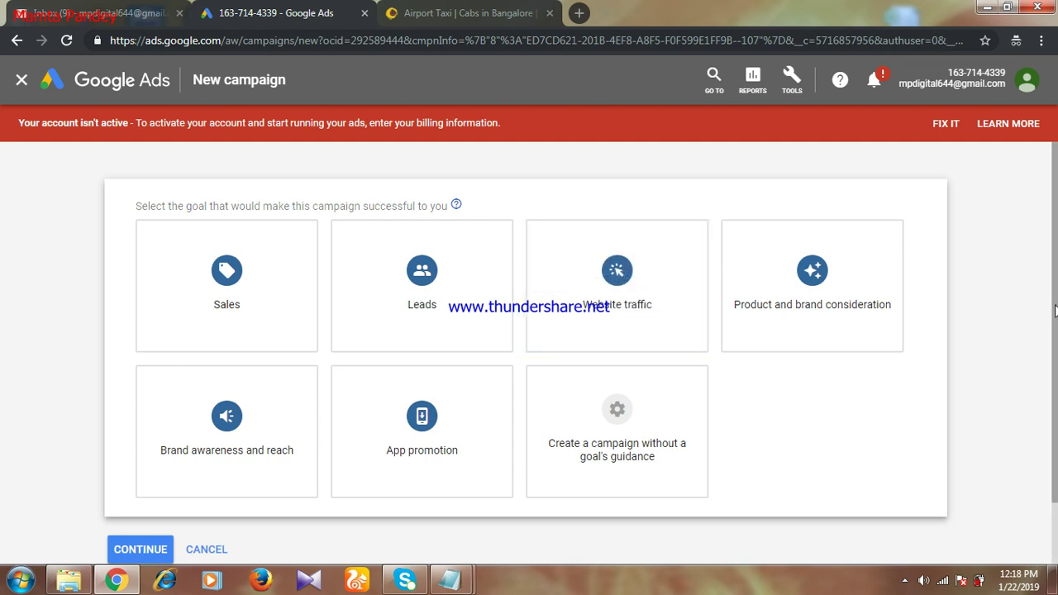
scroll(1055, 310, "down", 2)
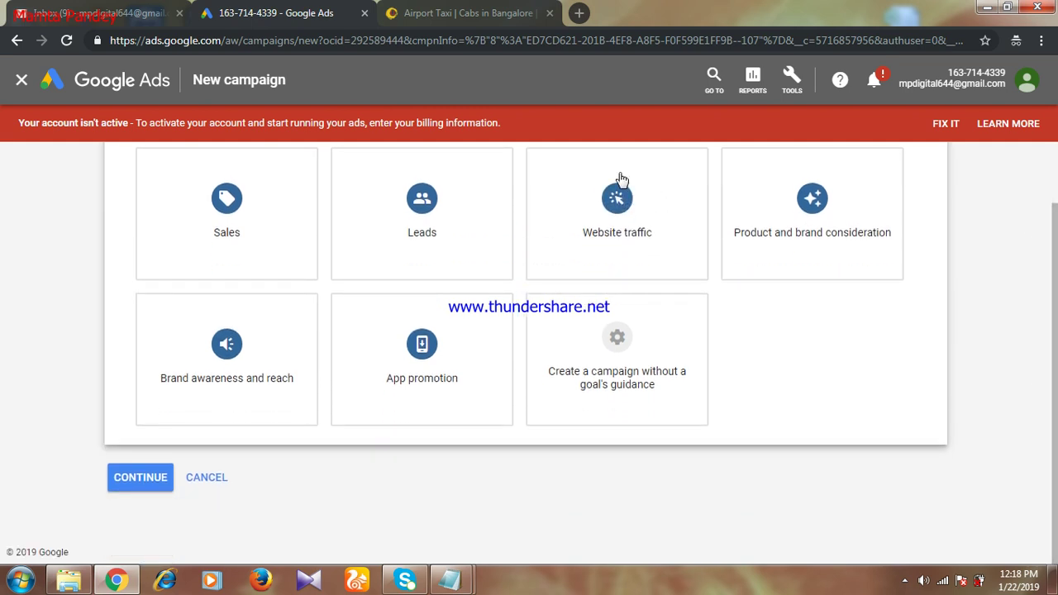
left_click(611, 176)
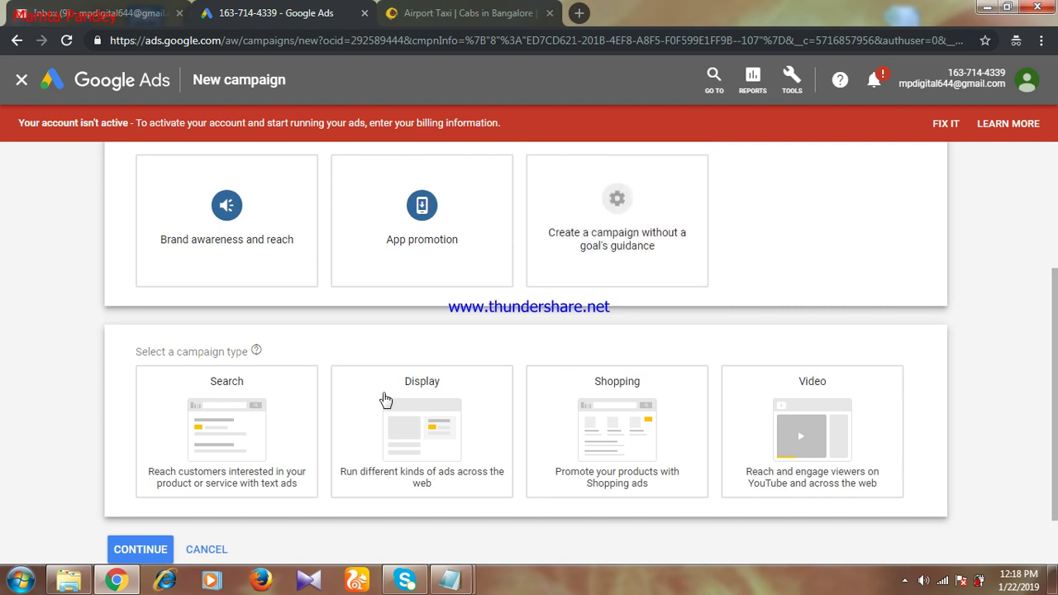
- Review the descriptions of the Search, Display, Shopping and Video campaign types
left_click(201, 411)
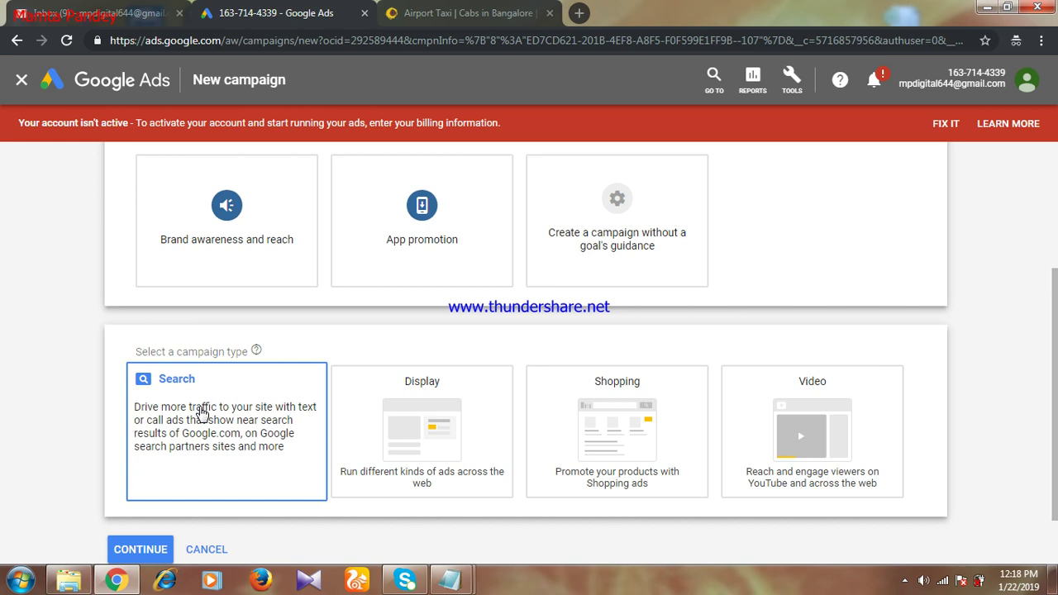
left_click(451, 421)
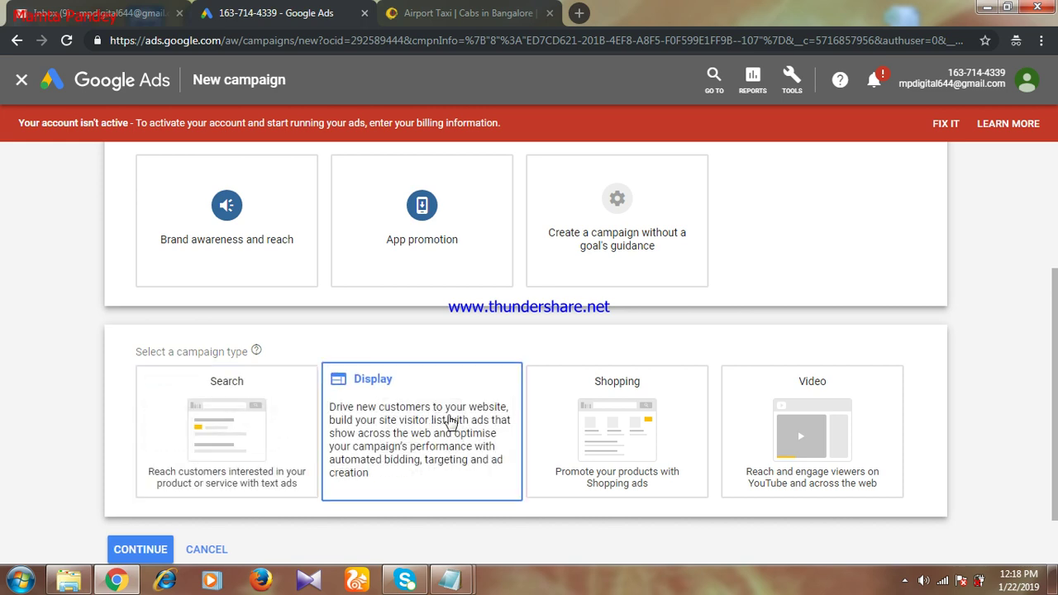
left_click(692, 435)
left_click(822, 446)
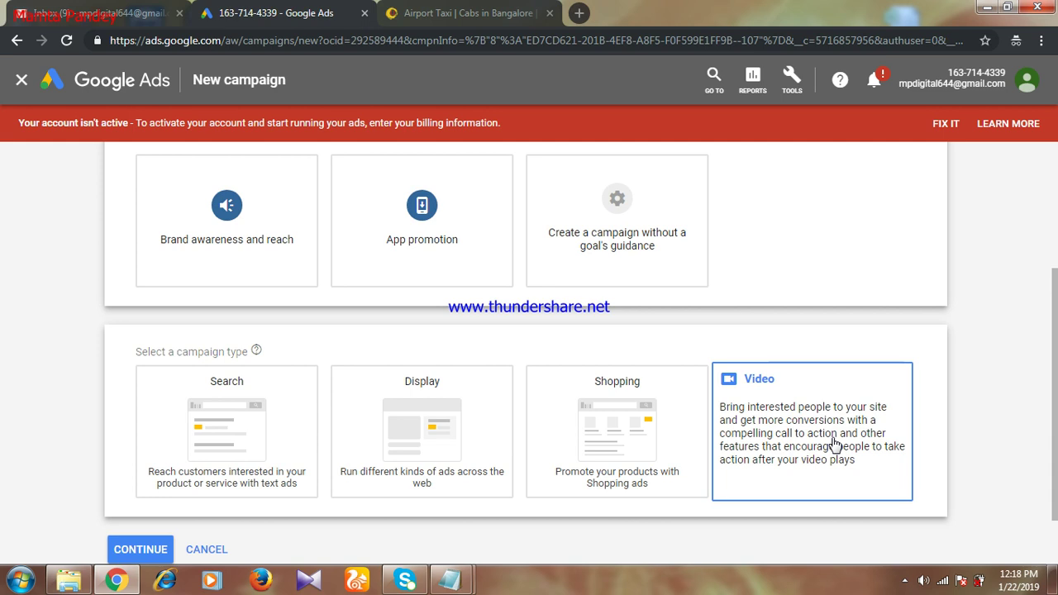
left_click(159, 474)
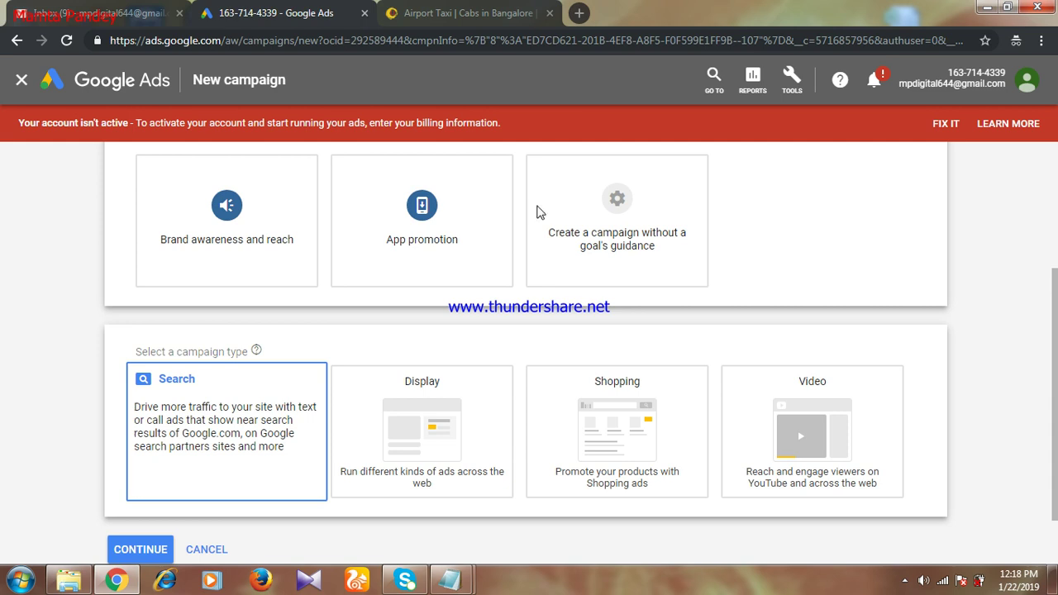
- Search for google in a new browser tab and open the Google home page from the results
left_click(578, 13)
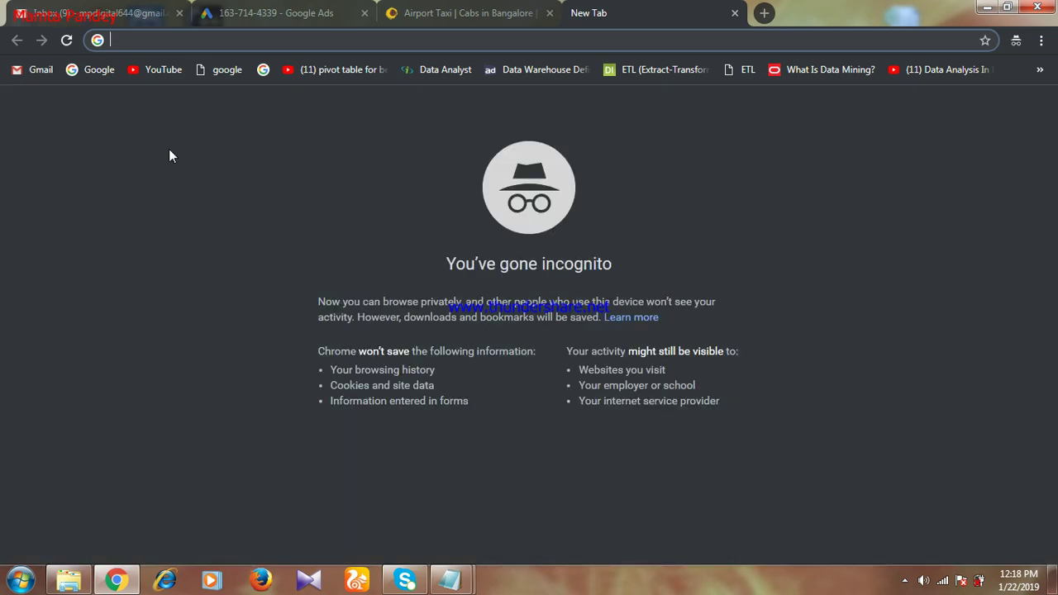
type("gog")
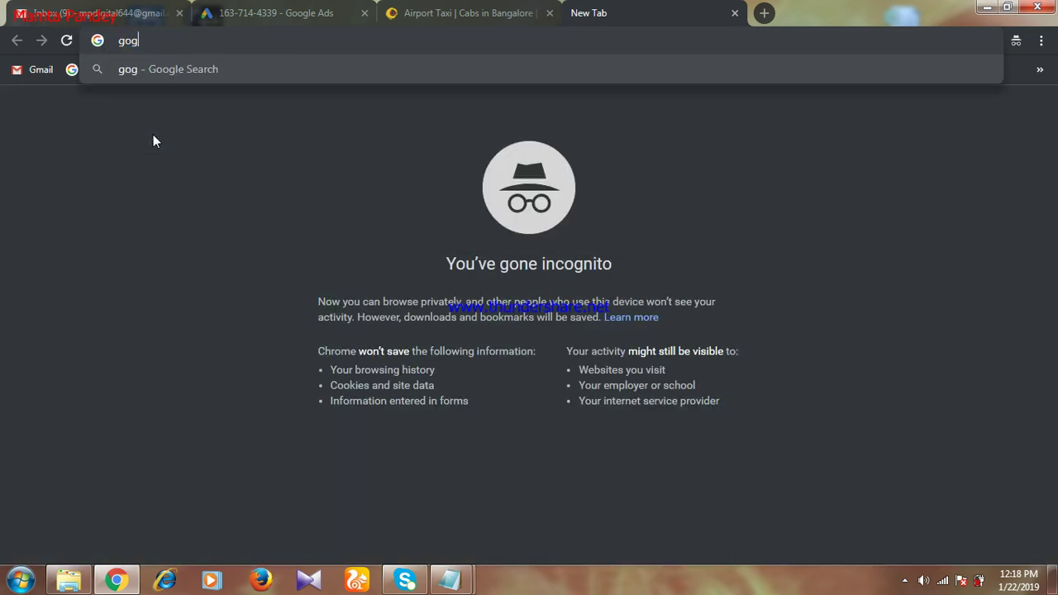
key("BackSpace")
type("ogle")
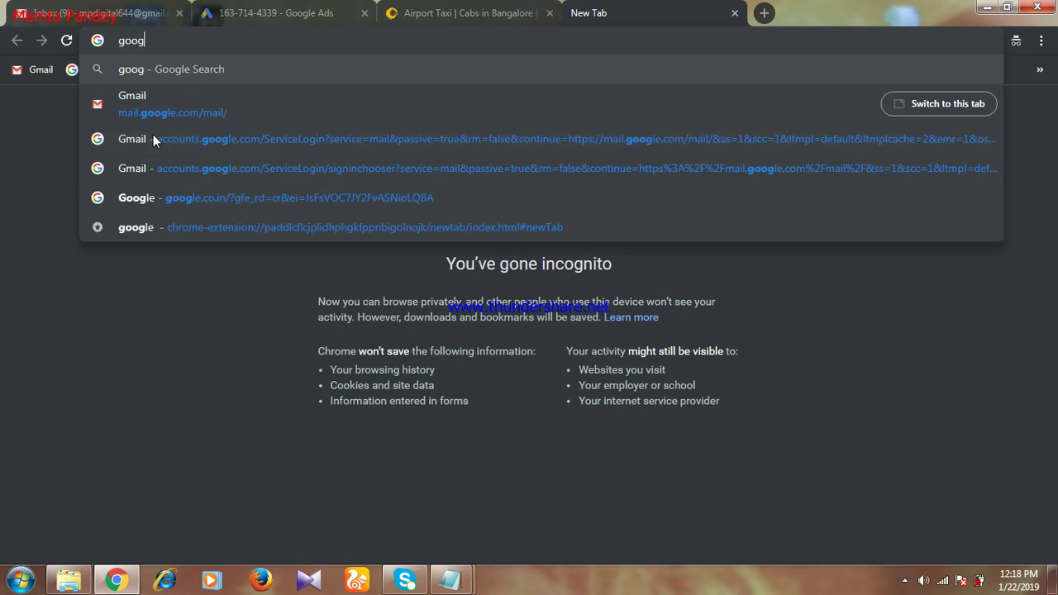
key("Return")
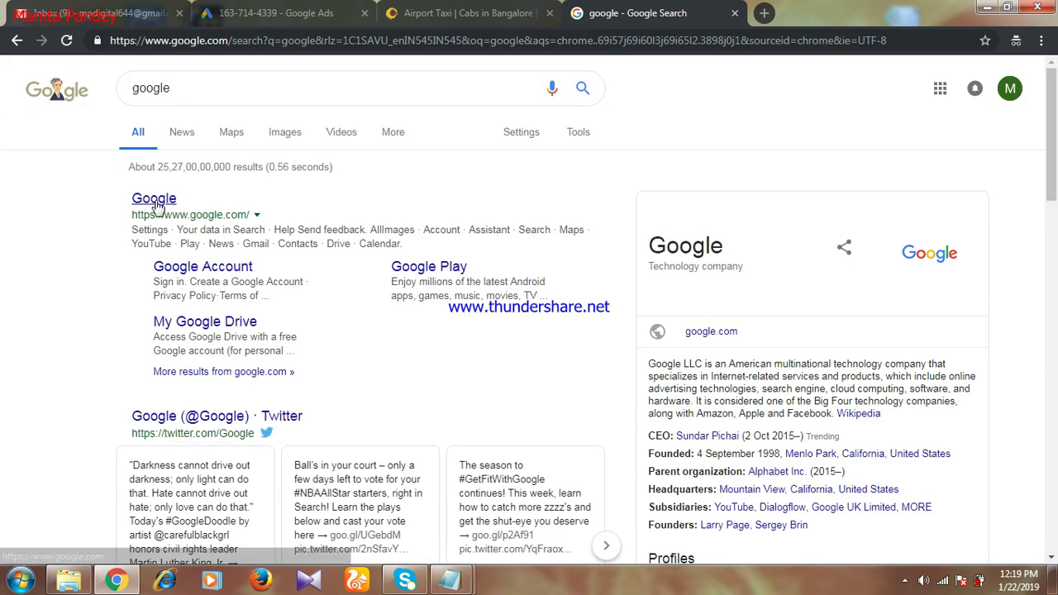
left_click(157, 201)
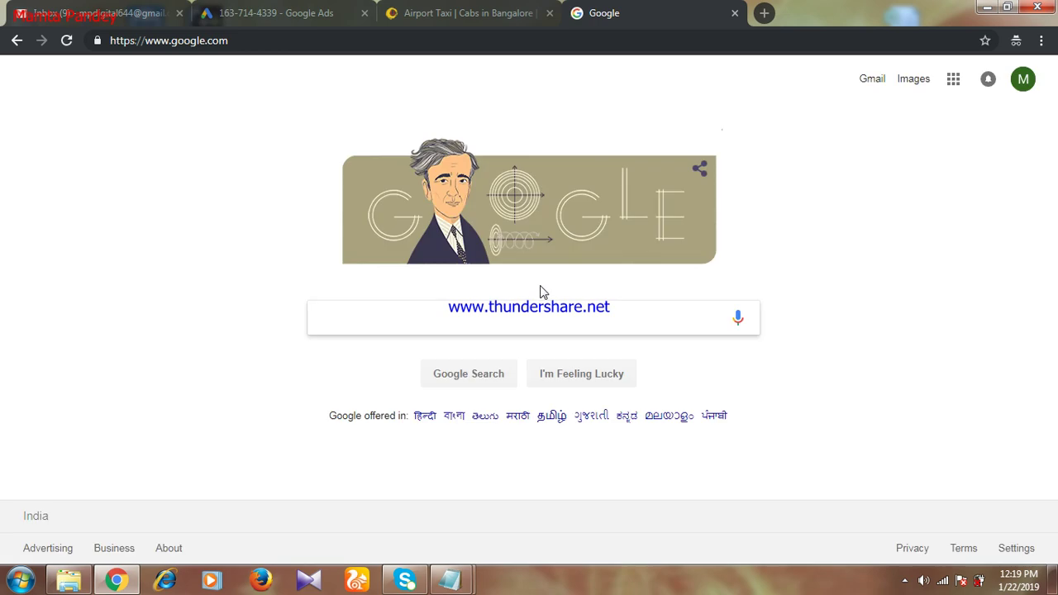
- Search Google for "Book a taxi for airport" and dismiss the location request to examine the text ads
left_click(339, 318)
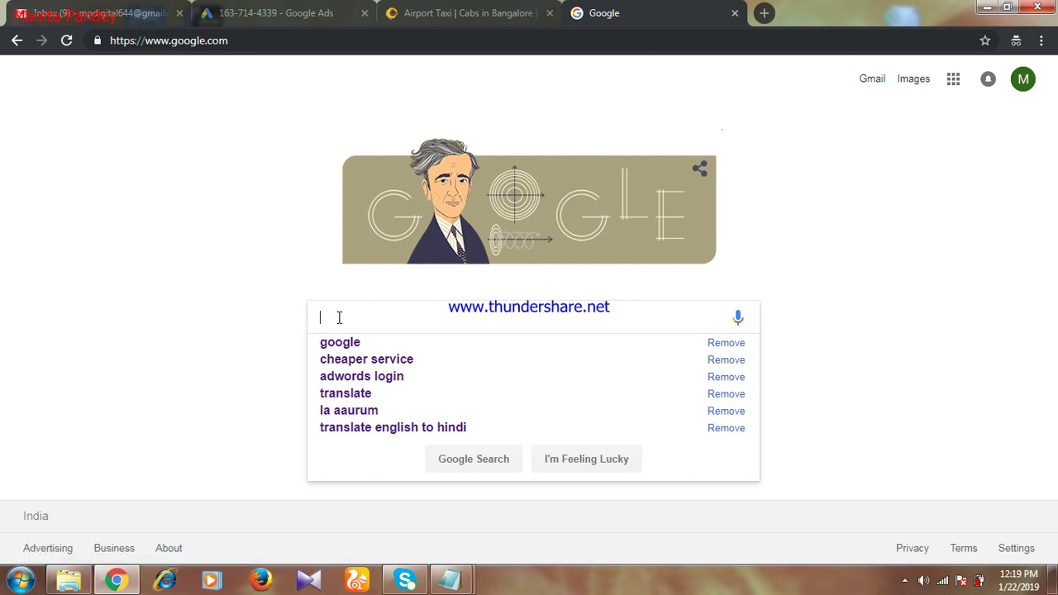
type("Book ")
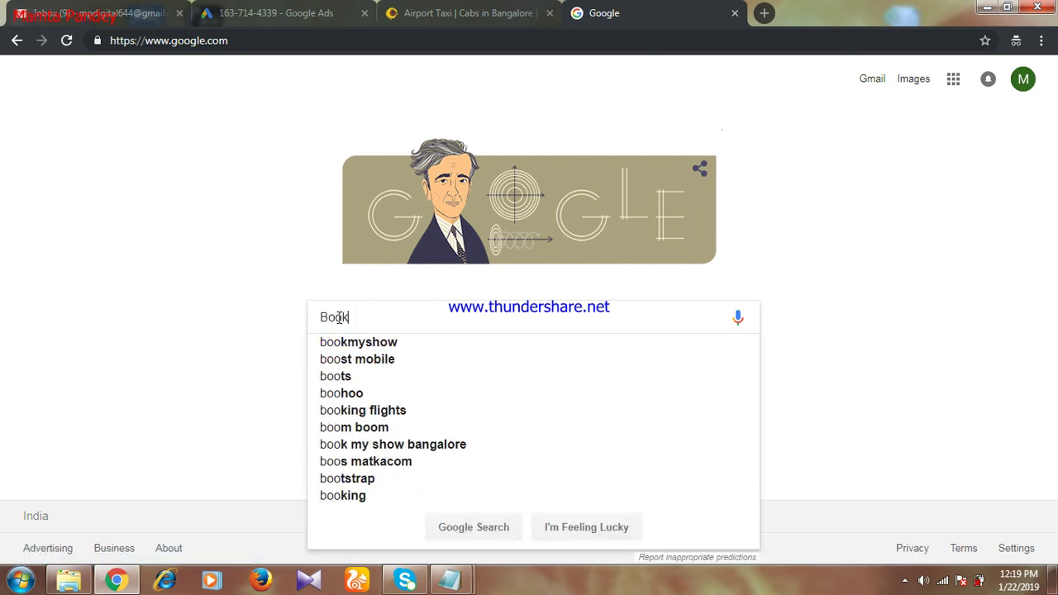
type("a ta")
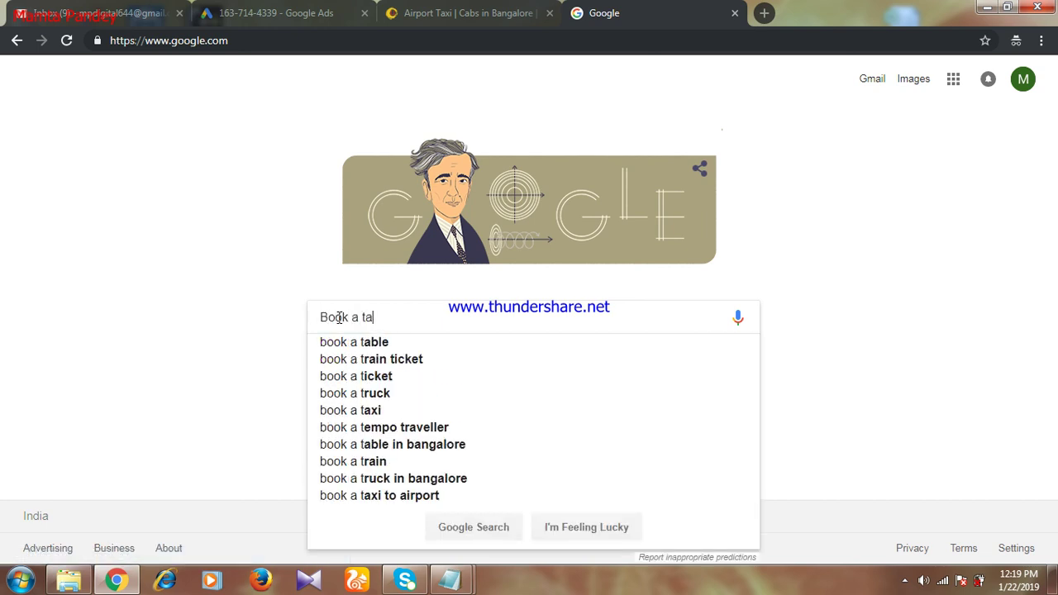
type("xi for ")
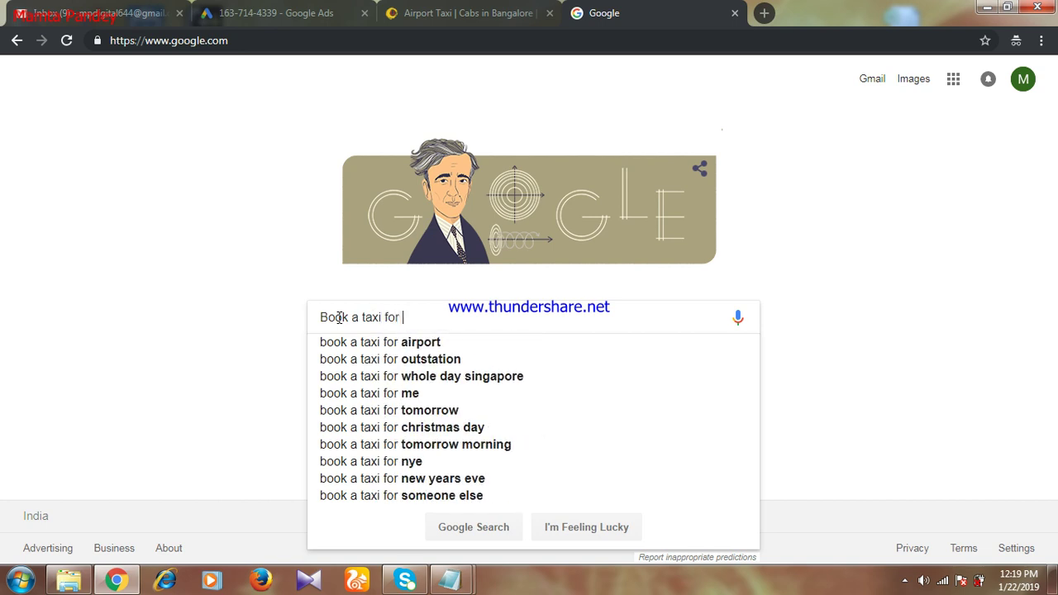
type("airport")
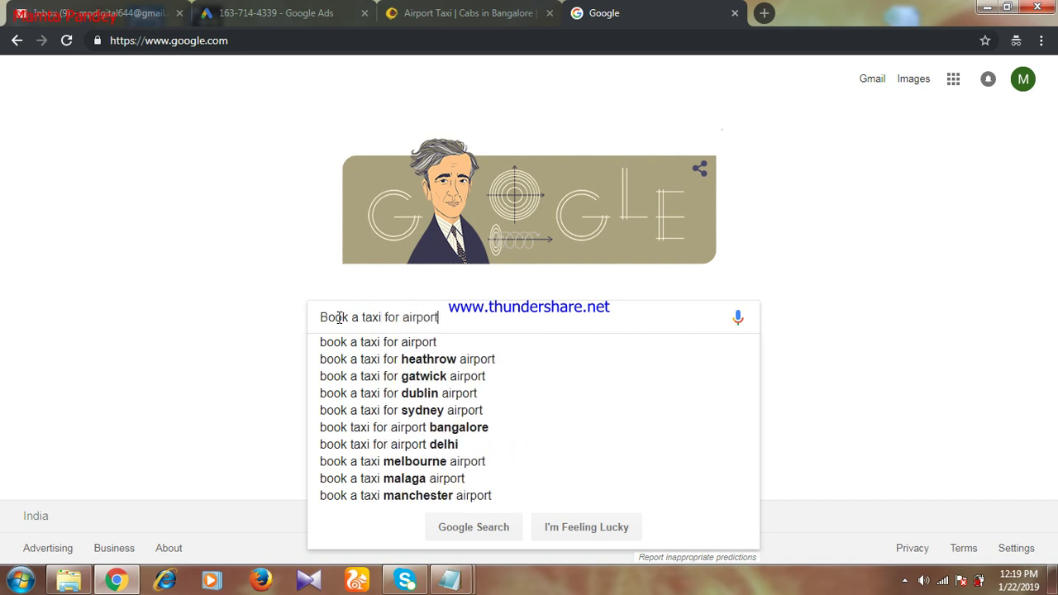
key("Return")
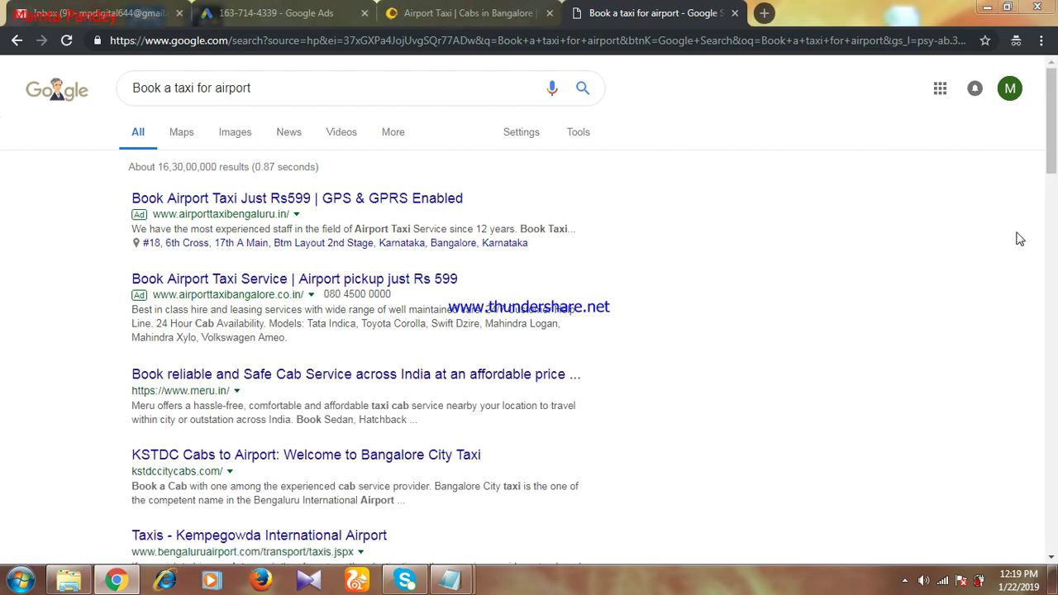
mouse_move(1053, 142)
left_mouse_down()
mouse_move(1056, 191)
mouse_move(1055, 130)
left_mouse_up()
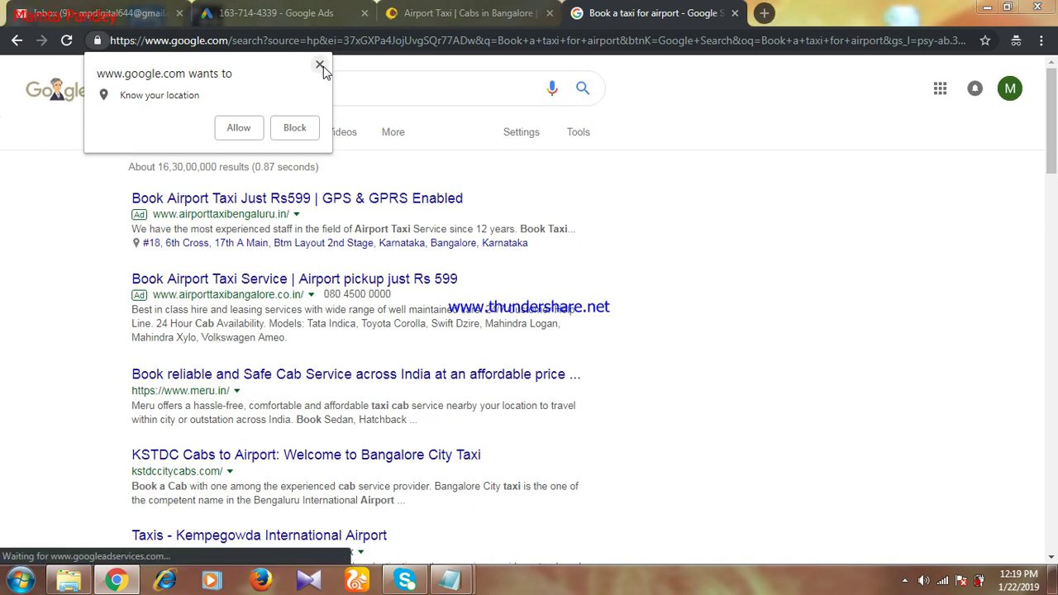
left_click(320, 65)
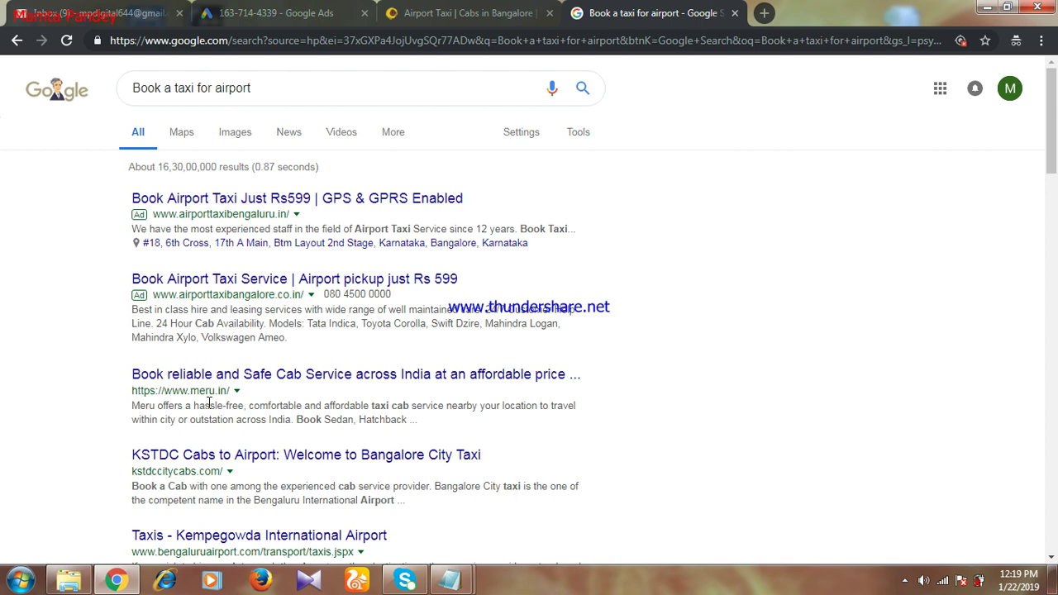
- Return to the new Google Ads campaign and select Search as the campaign type
left_click(281, 10)
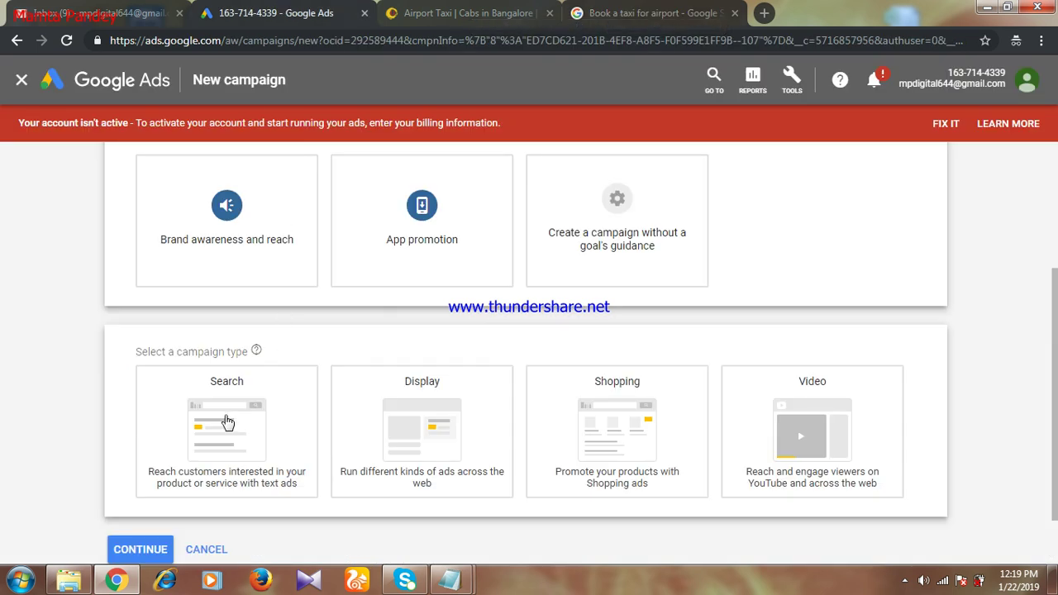
mouse_move(225, 424)
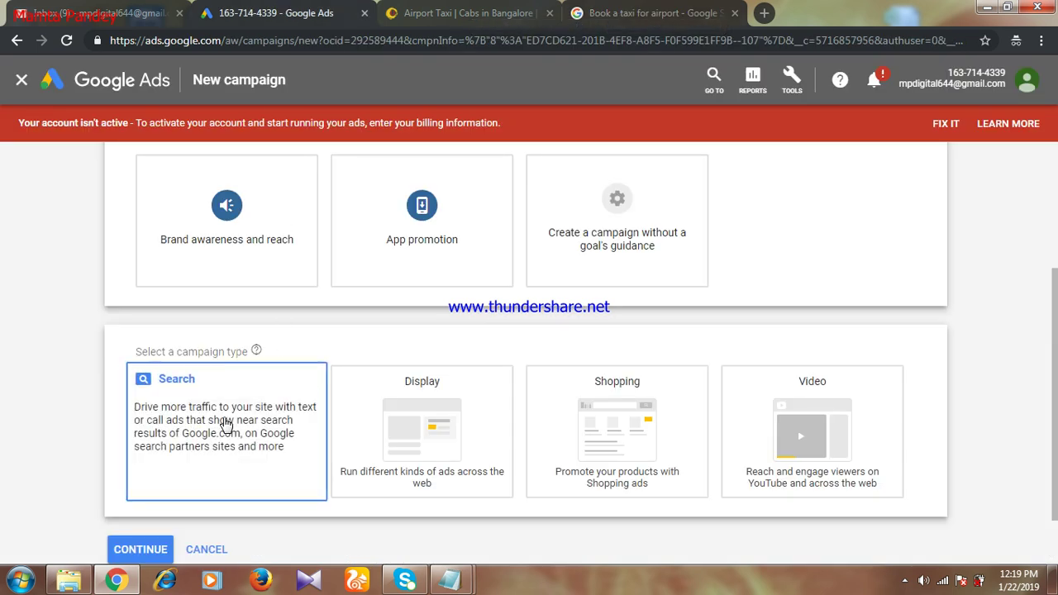
left_click(225, 423)
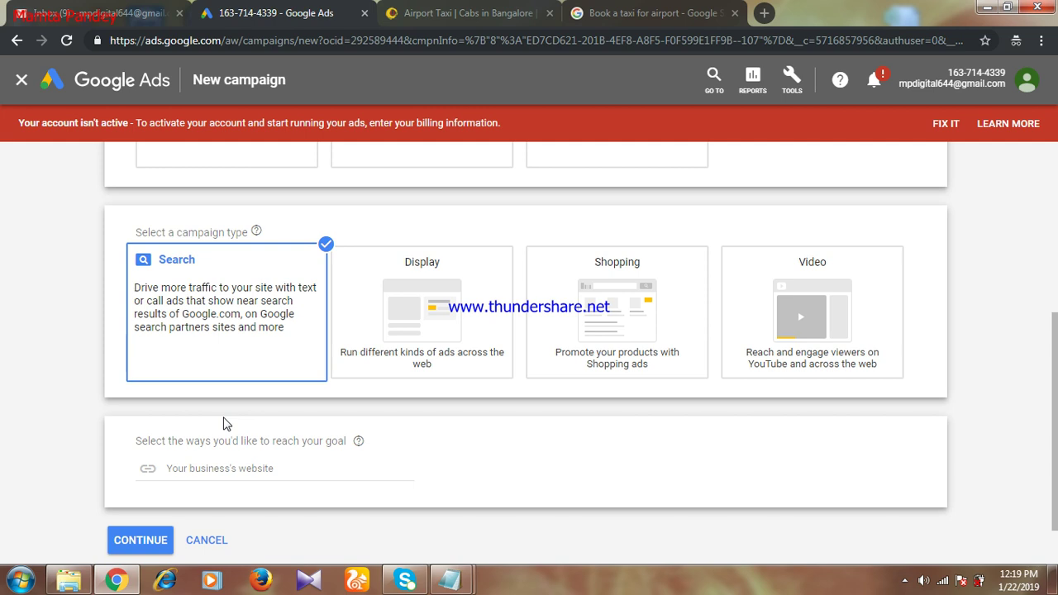
left_click(206, 469)
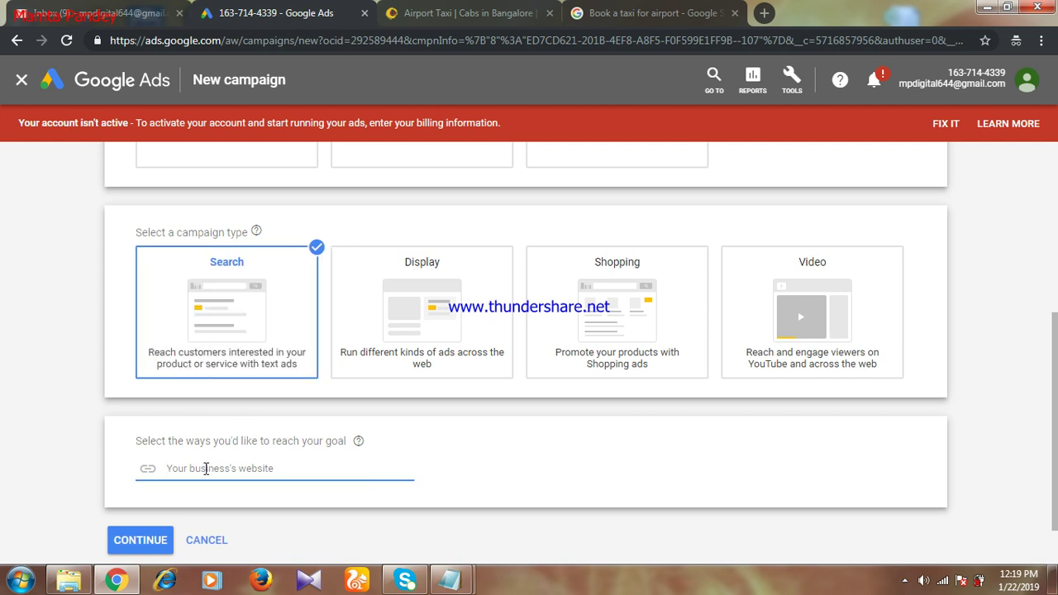
left_click(455, 10)
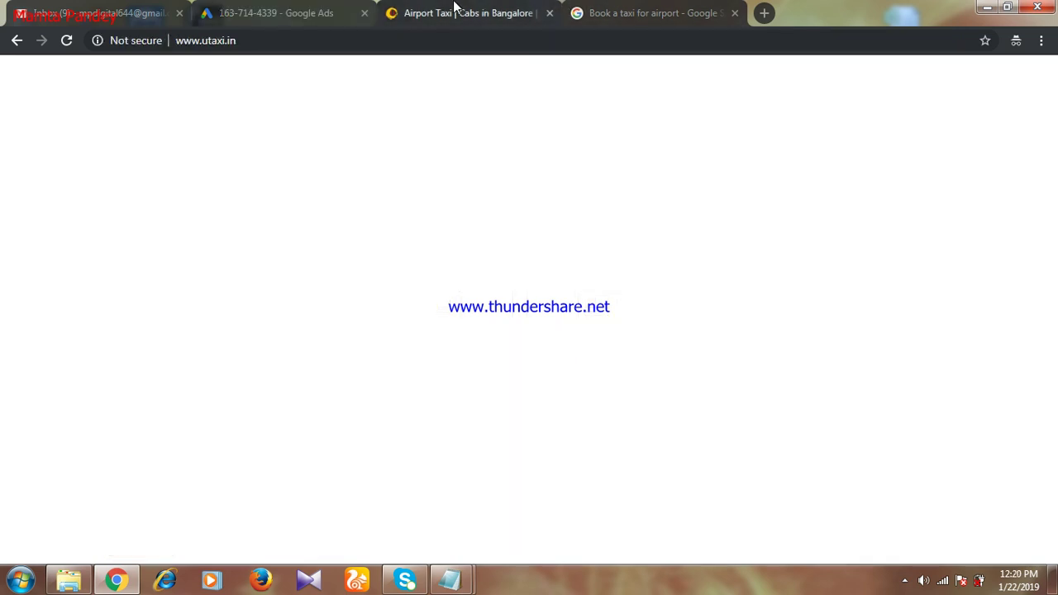
left_click(265, 42)
key("ctrl+c")
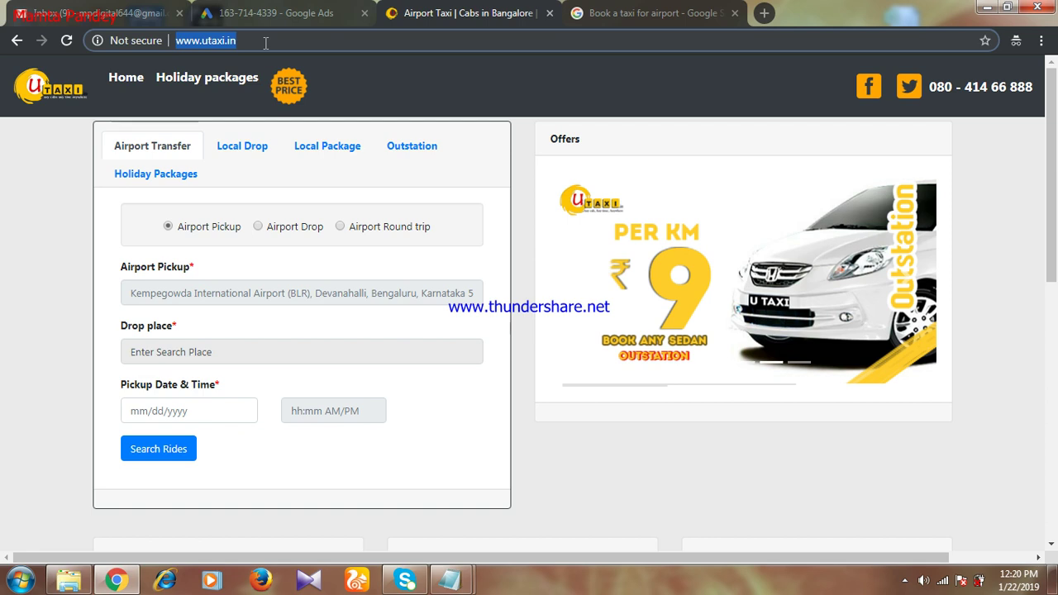
left_click(276, 9)
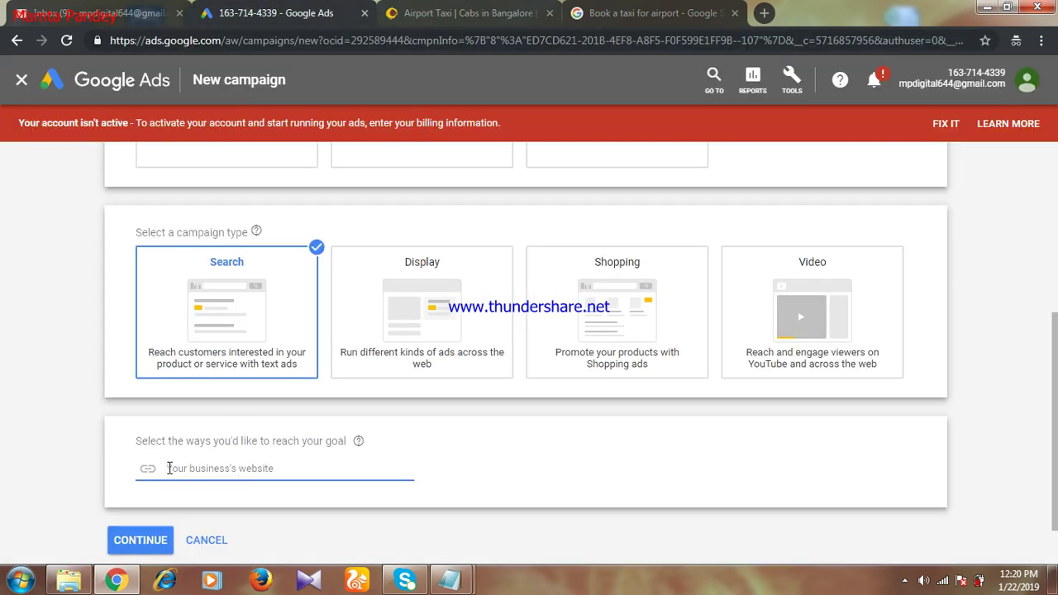
key("ctrl+v")
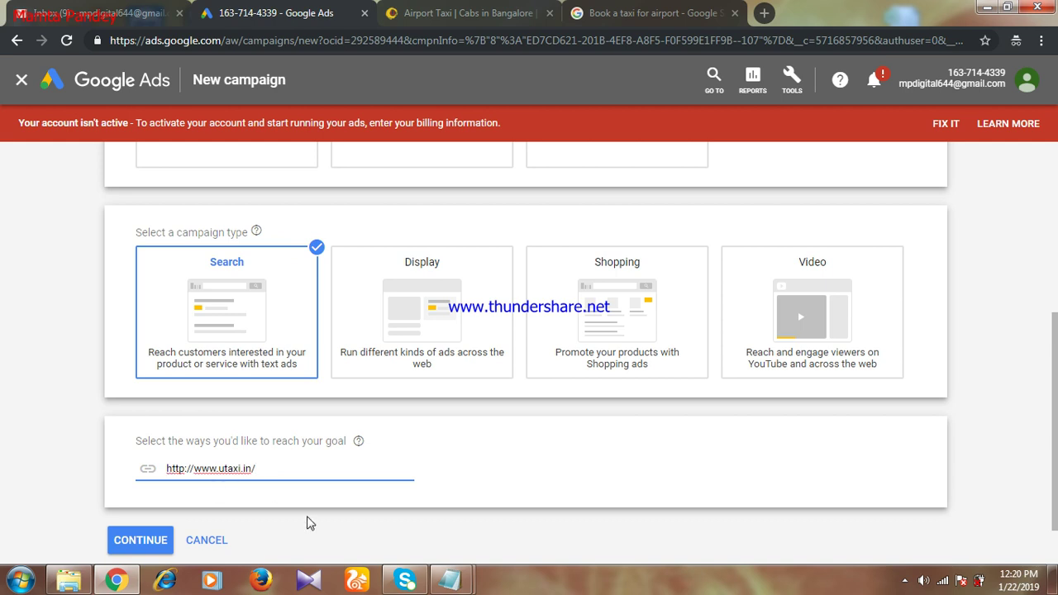
left_click(336, 529)
left_click(123, 544)
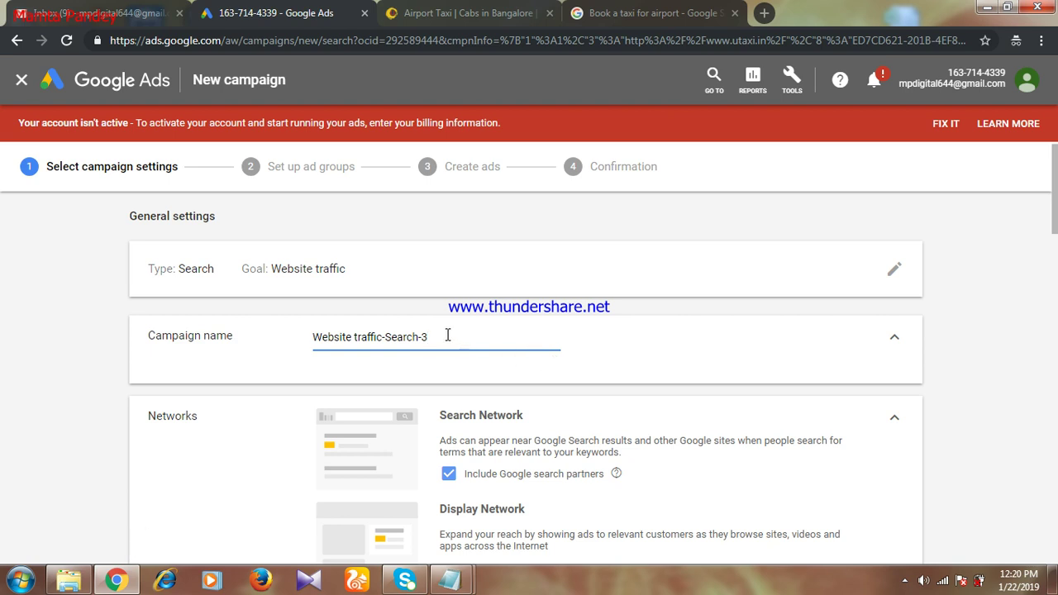
- Replace the default campaign name with "Banaglore Taxi"
left_click_drag(446, 335, 267, 339)
key("BackSpace")
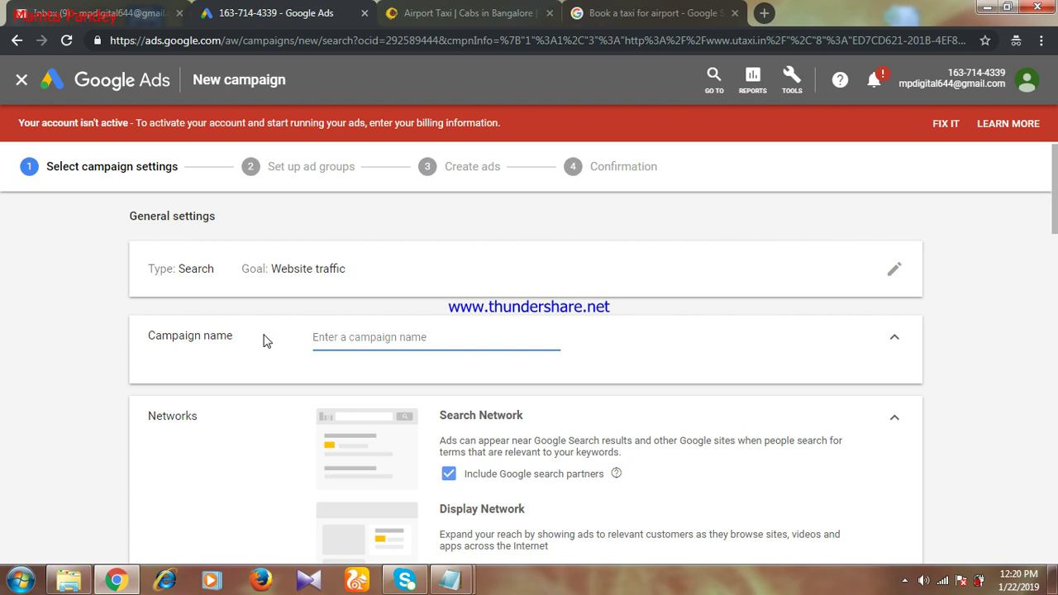
type("Bana")
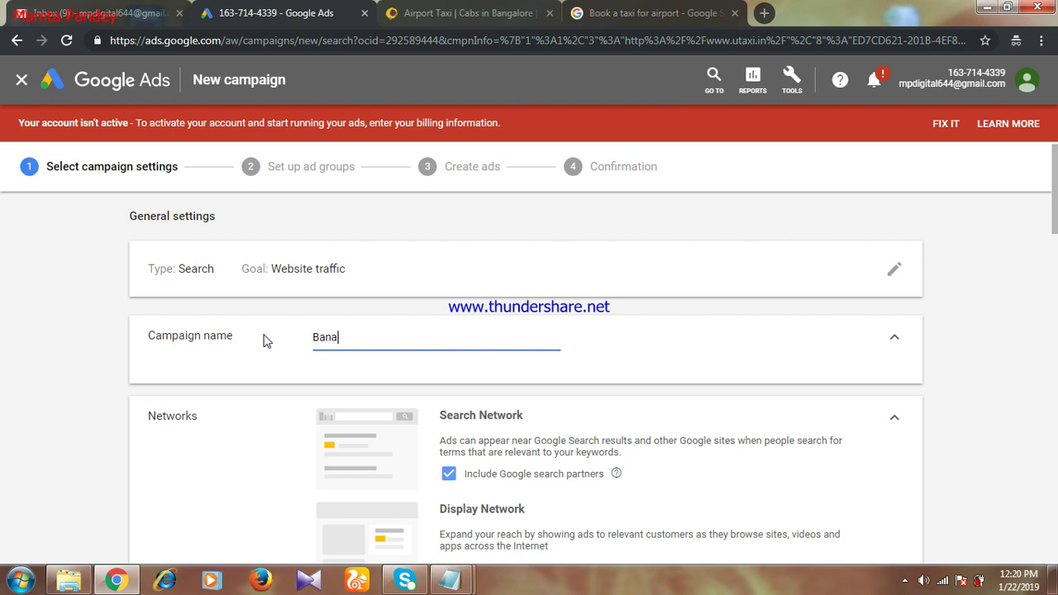
type("glore Taxi")
- Exclude Google search partners and the Google Display Network from the campaign's networks
left_click_drag(1055, 207, 1055, 235)
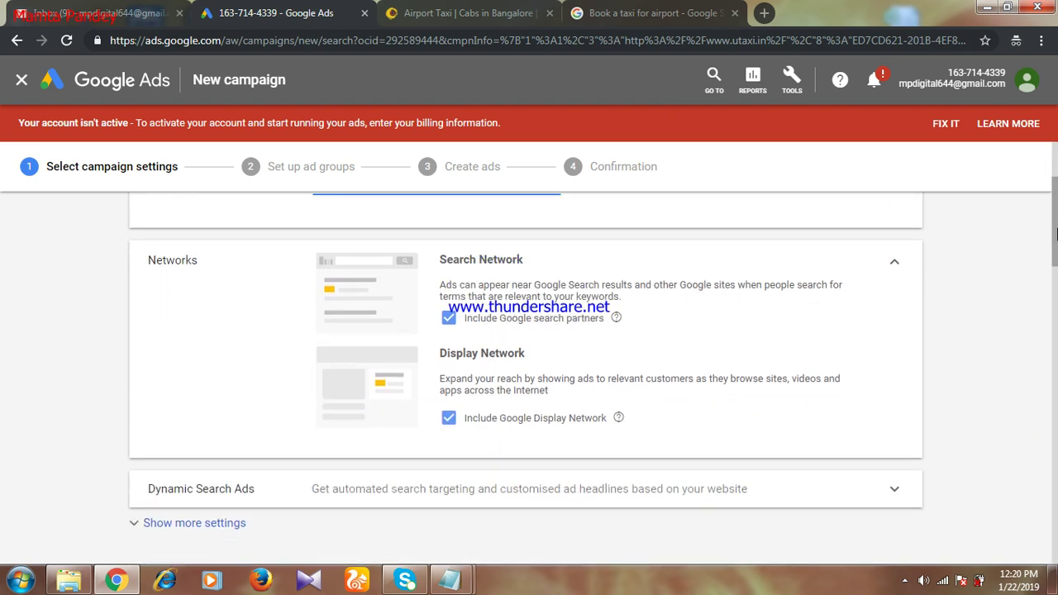
left_click(451, 325)
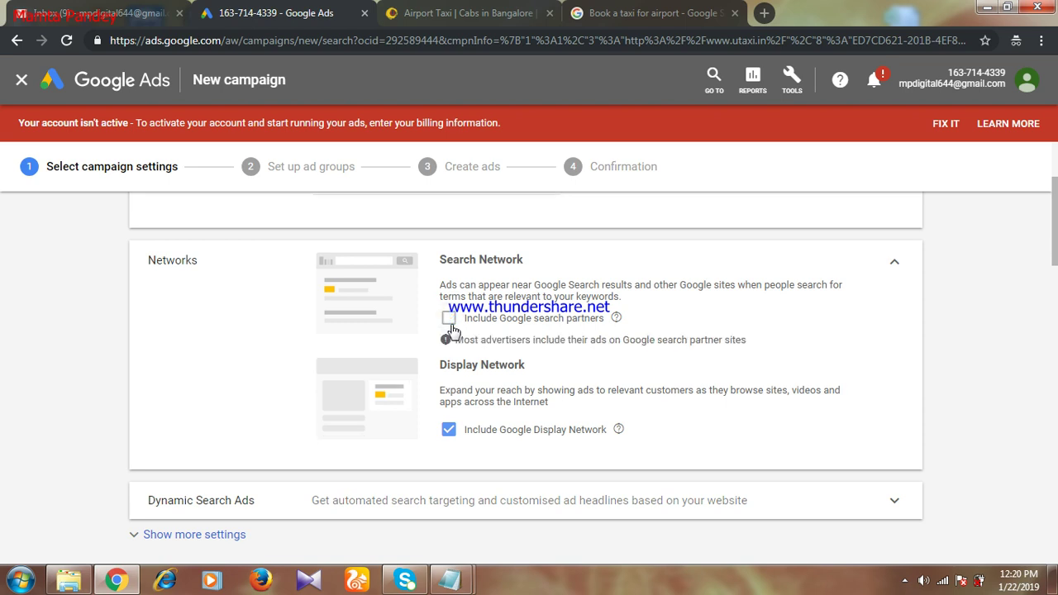
left_click(450, 433)
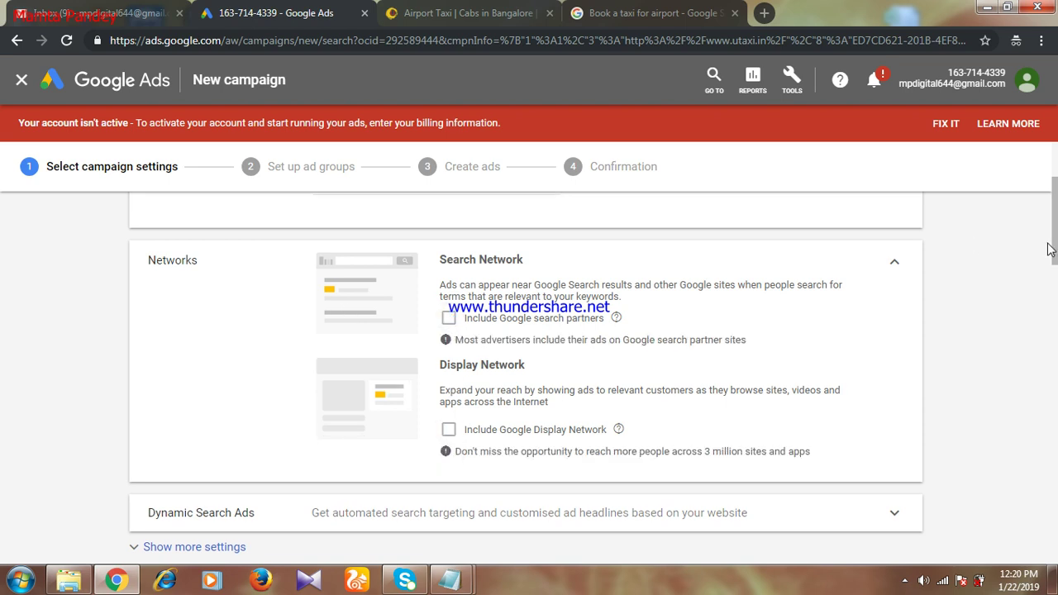
- Remove the targeted Bengaluru location, search for "Banga", and target Bengaluru, Karnataka, India city again
left_click_drag(1056, 257, 1052, 307)
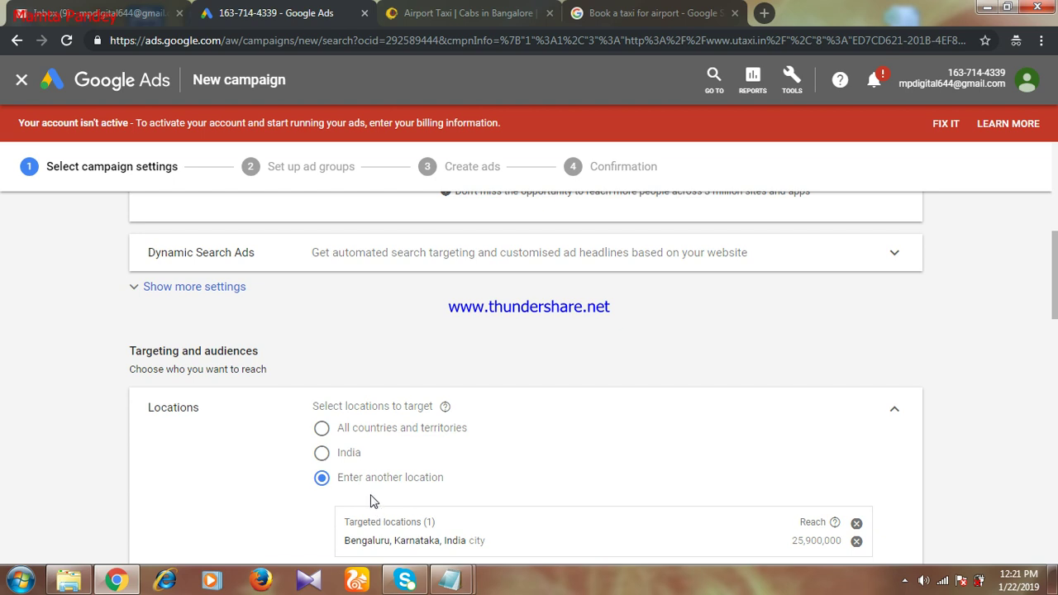
scroll(1056, 275, "down", 3)
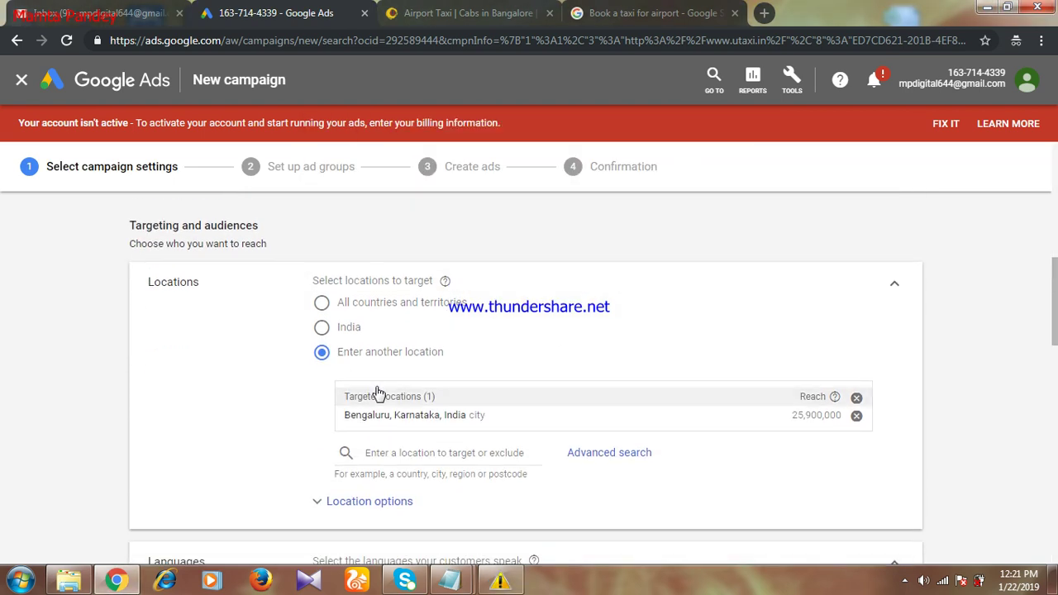
left_click(856, 416)
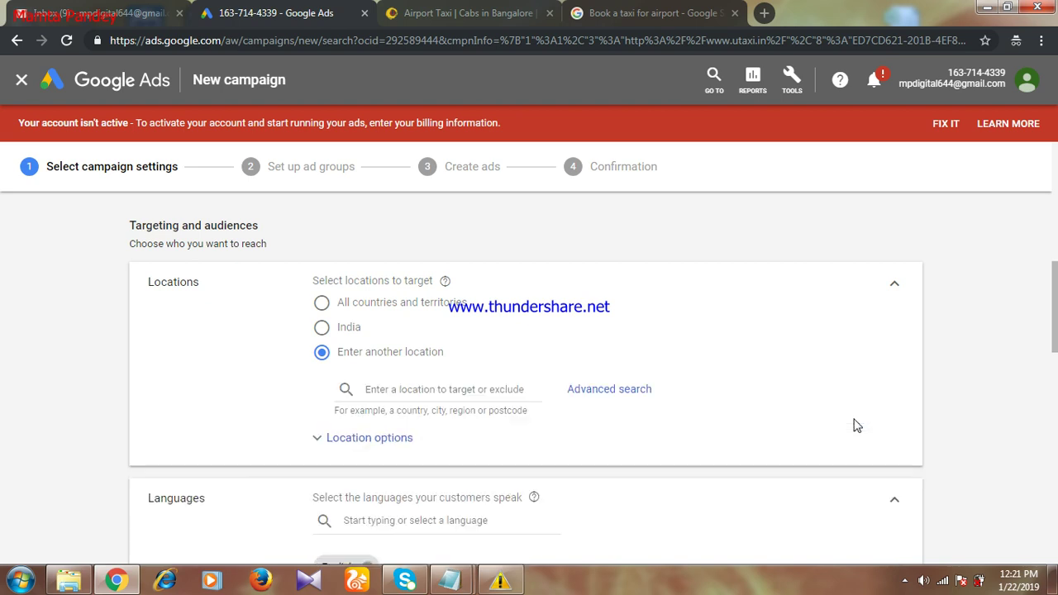
left_click(381, 389)
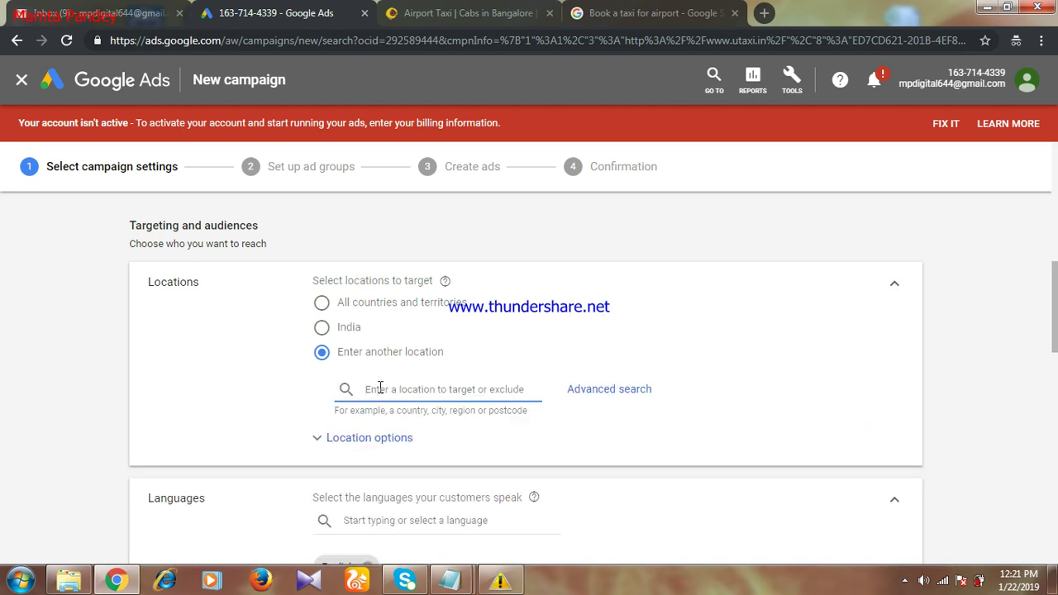
type("Banga")
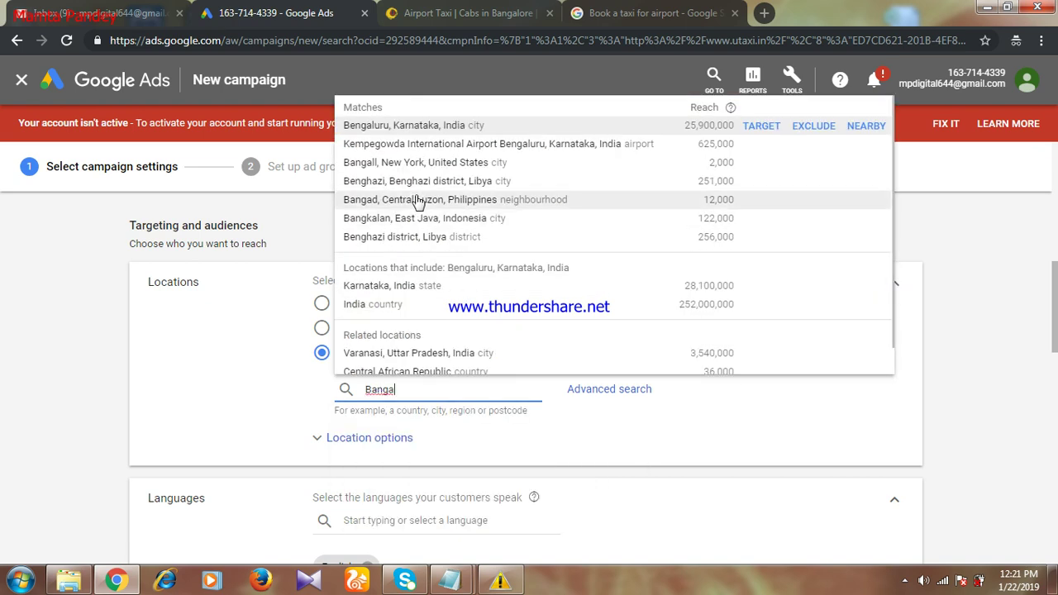
left_click(438, 125)
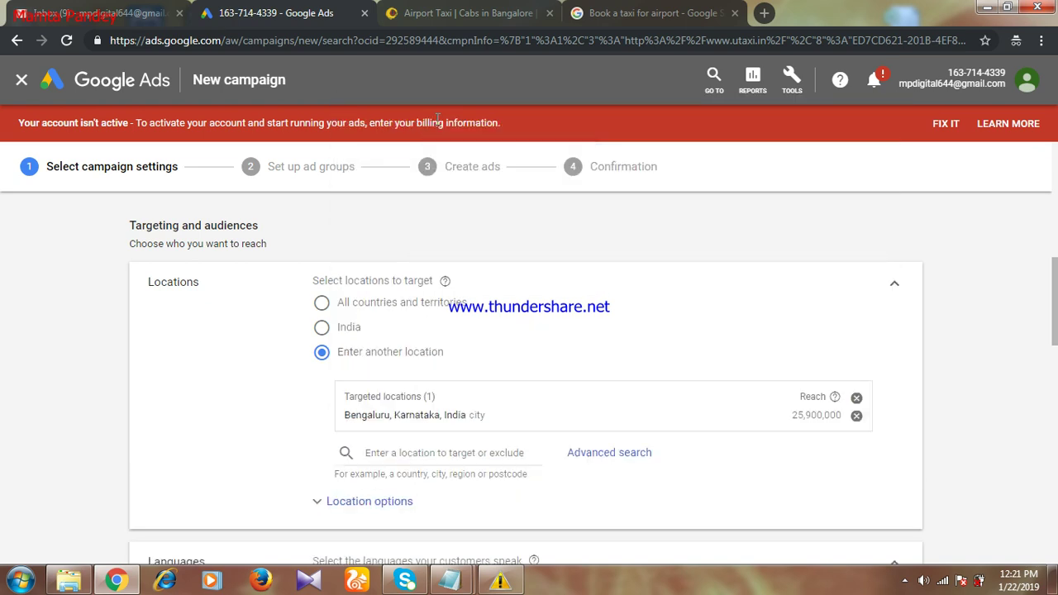
- Set the campaign's average daily budget to ₹500
left_click_drag(1056, 290, 1056, 337)
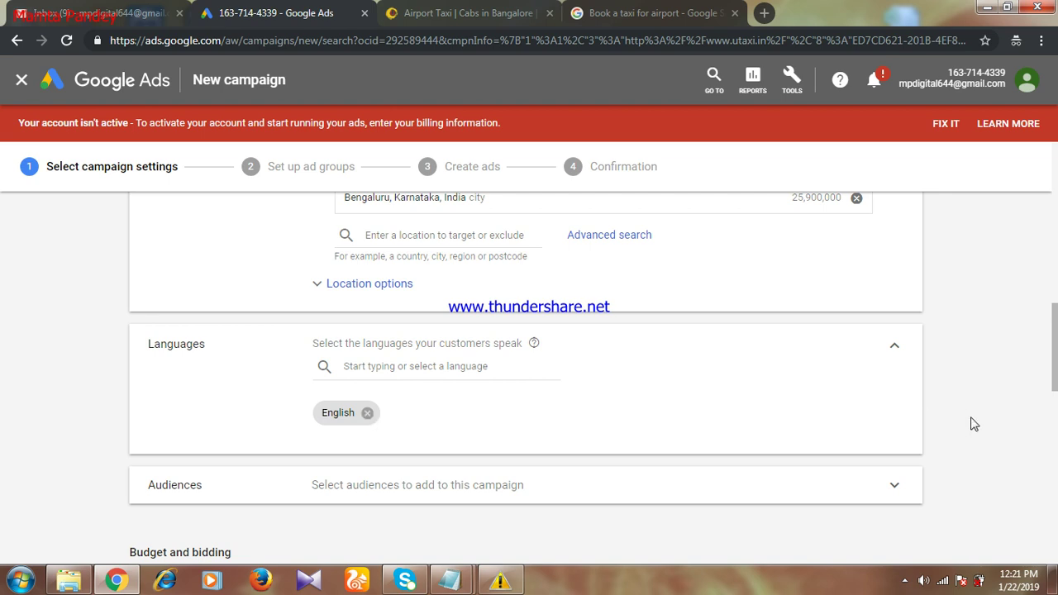
scroll(1056, 357, "down", 2)
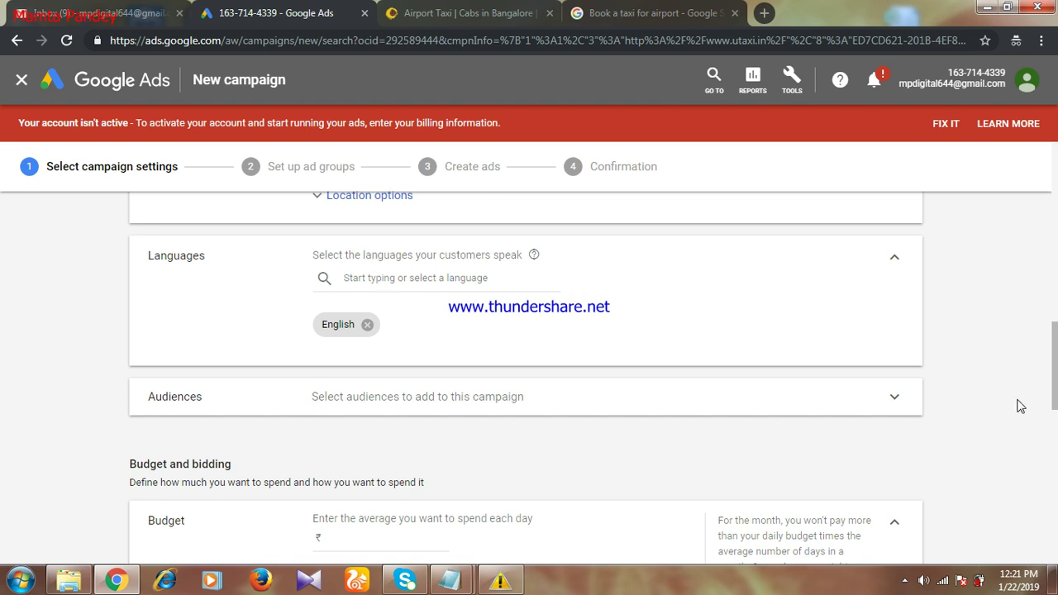
left_click_drag(1056, 373, 1056, 430)
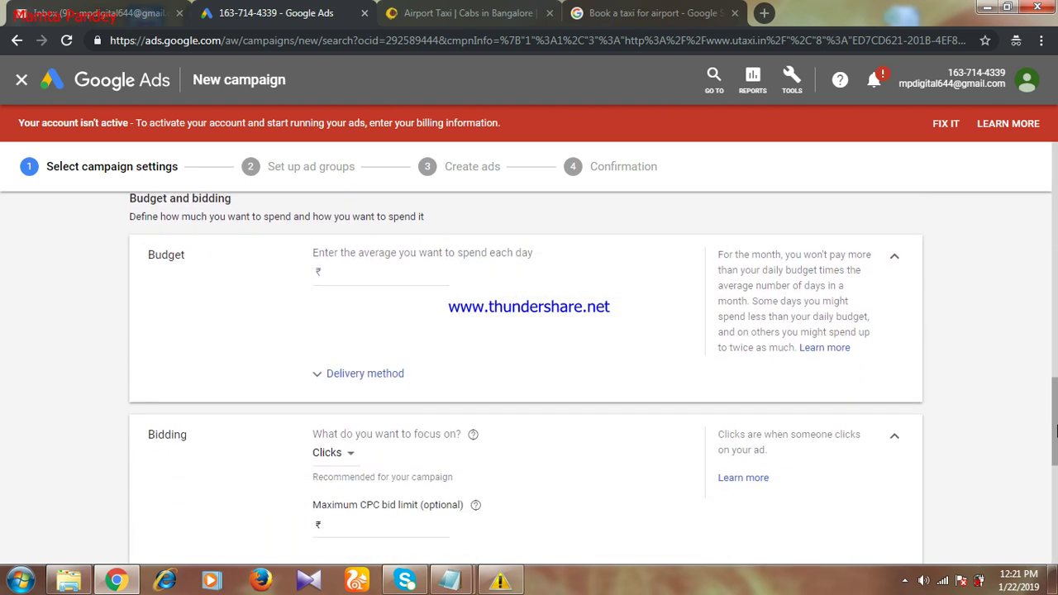
left_click(338, 274)
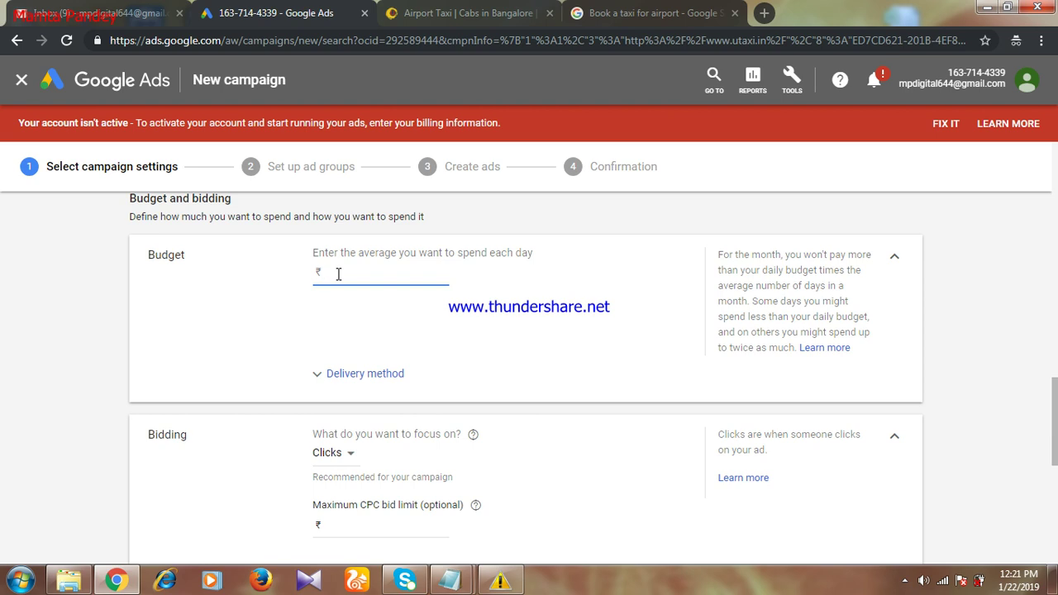
type("500")
left_click(590, 333)
- Choose to select the bid strategy directly and set it to Manual CPC
left_click_drag(1056, 413, 1055, 440)
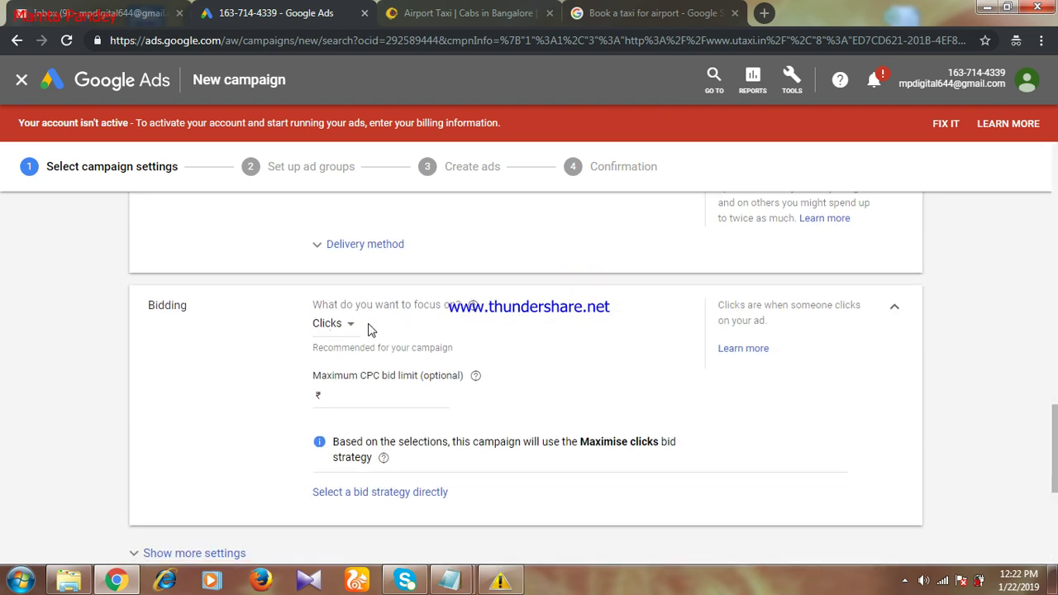
left_click(344, 329)
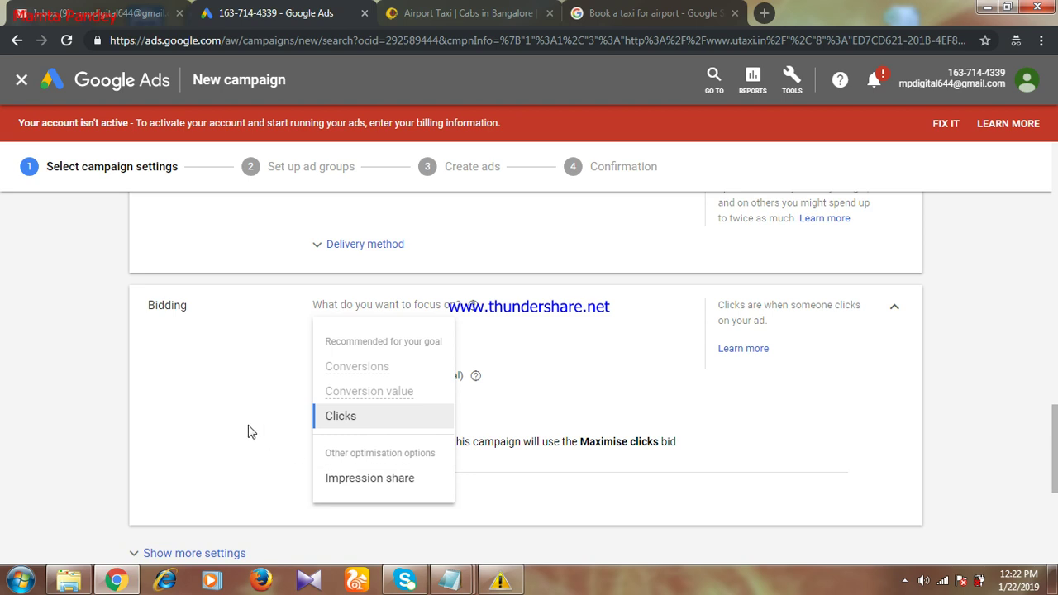
left_click(307, 446)
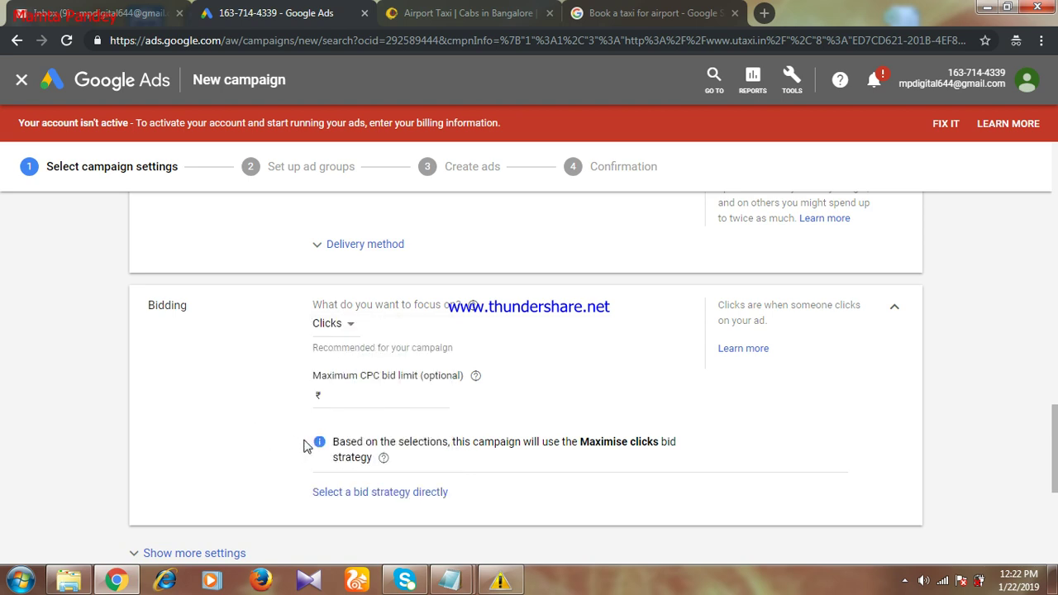
left_click(368, 493)
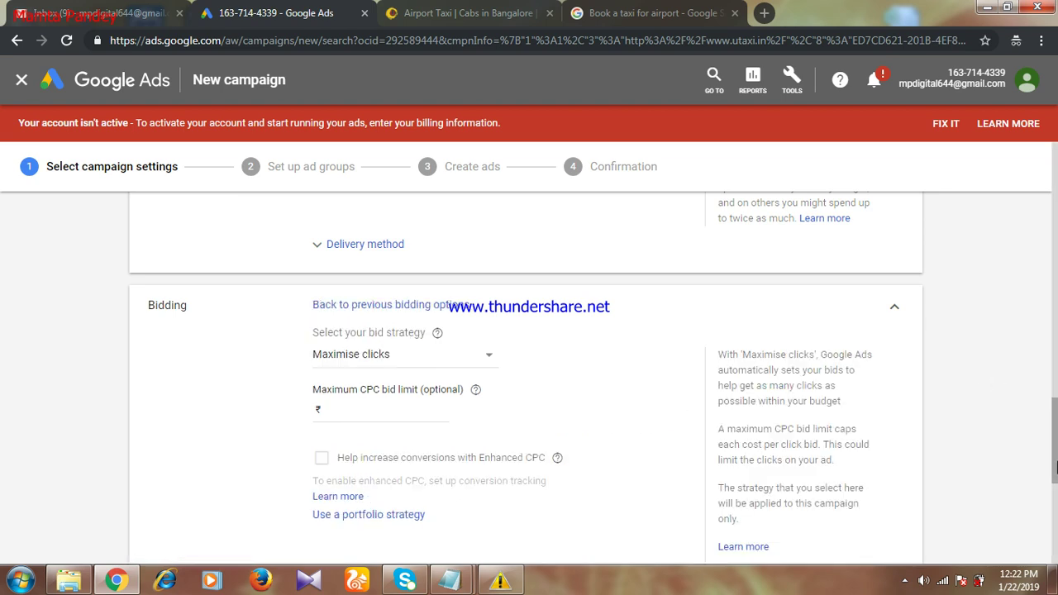
left_click_drag(1055, 467, 1055, 498)
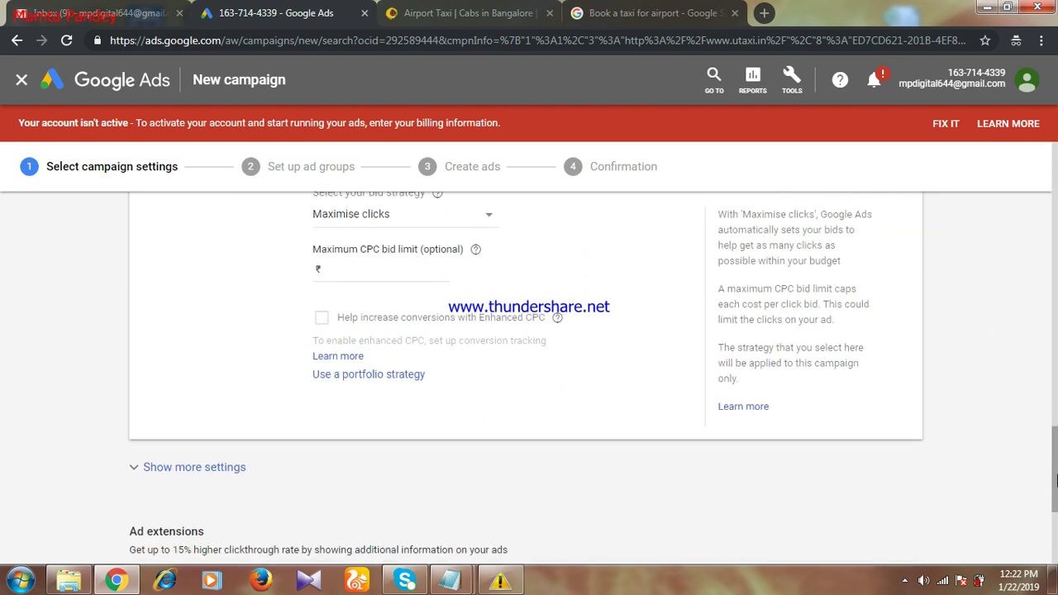
left_click(485, 227)
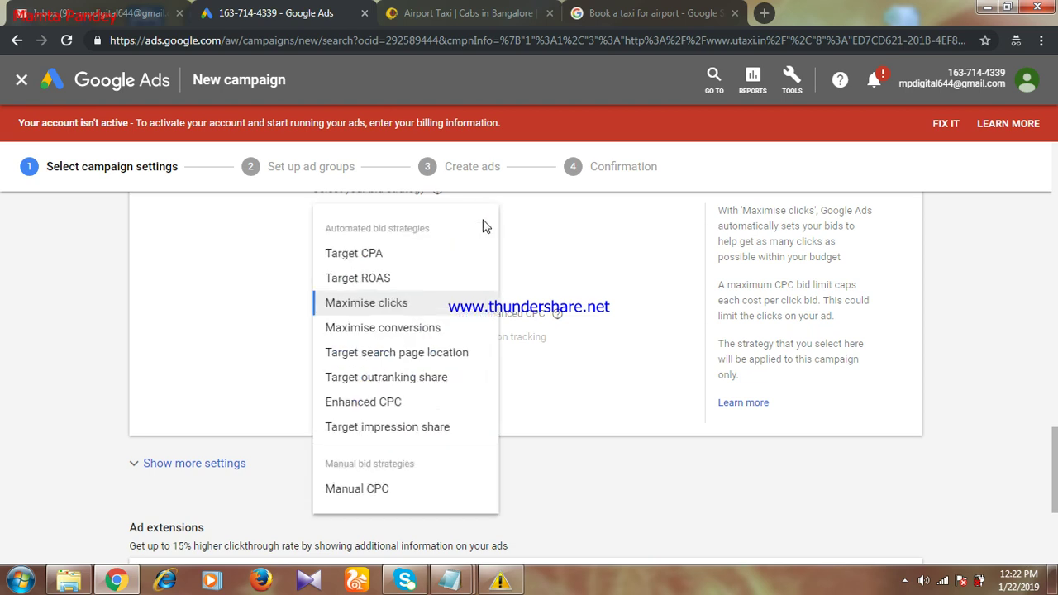
left_click(350, 491)
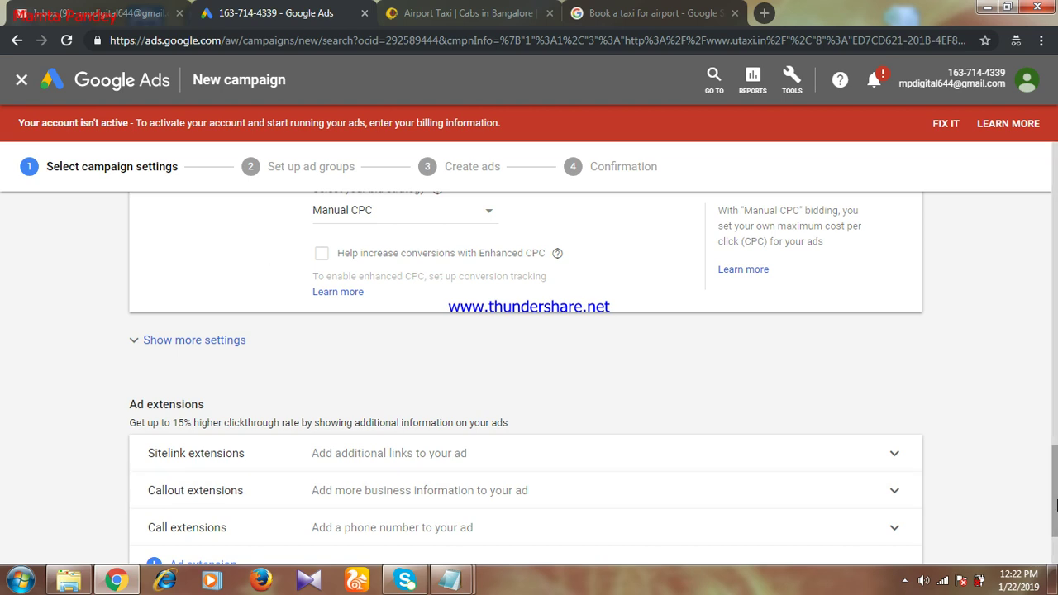
- Save the campaign settings without adding ad extensions and continue to the ad group setup
mouse_move(1055, 504)
left_mouse_down()
mouse_move(1055, 515)
mouse_move(1055, 493)
left_mouse_up()
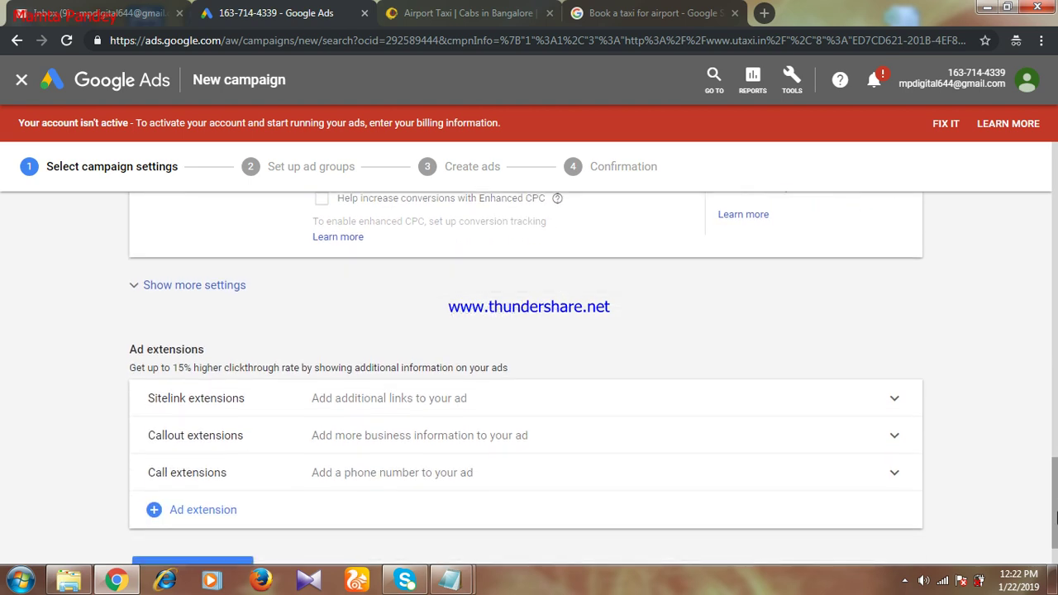
left_click_drag(1055, 516, 1055, 496)
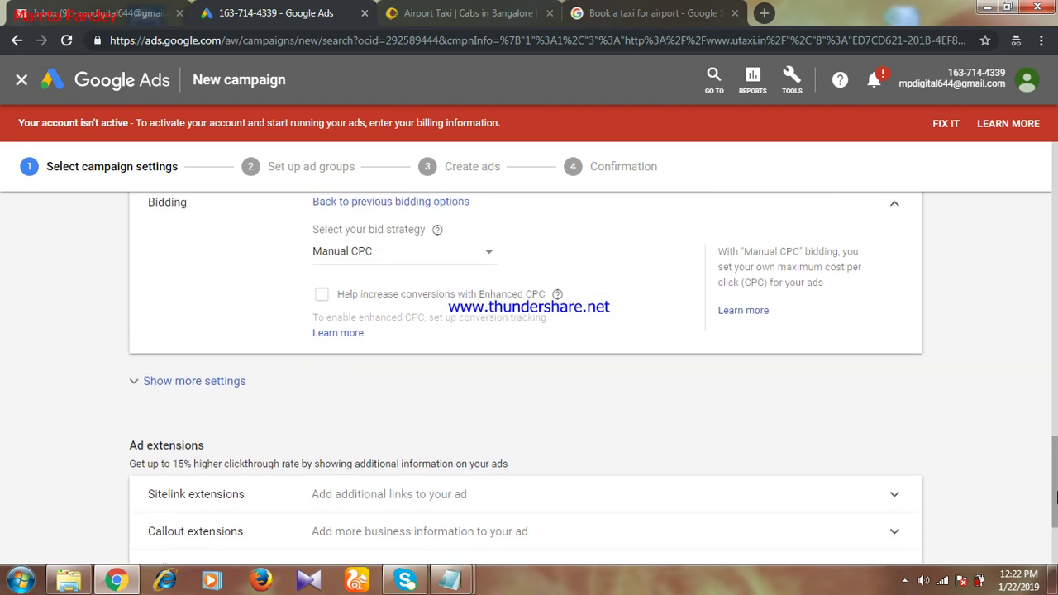
left_click_drag(1055, 496, 1055, 541)
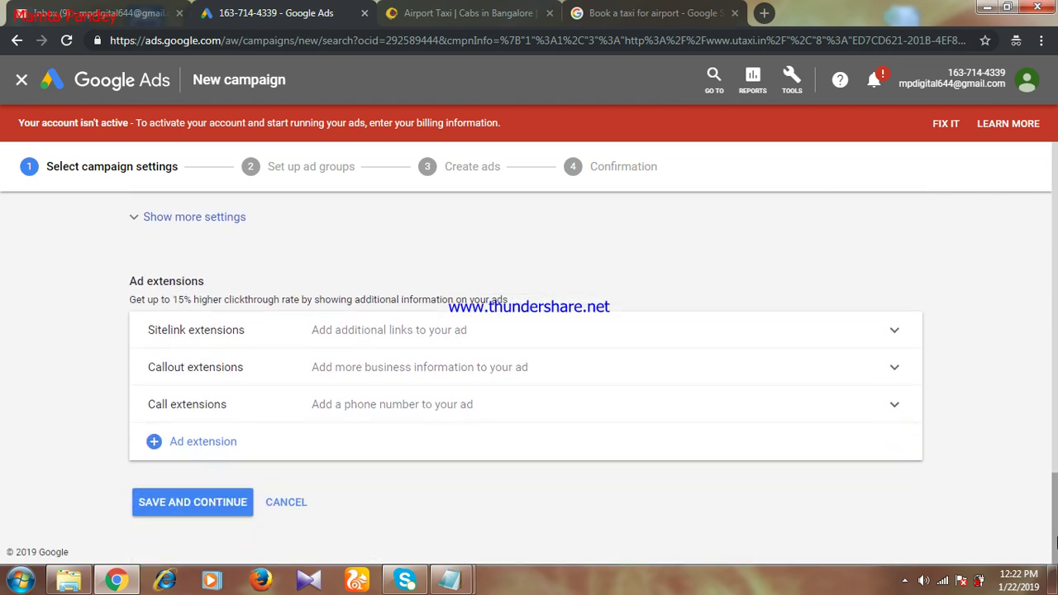
left_click(193, 502)
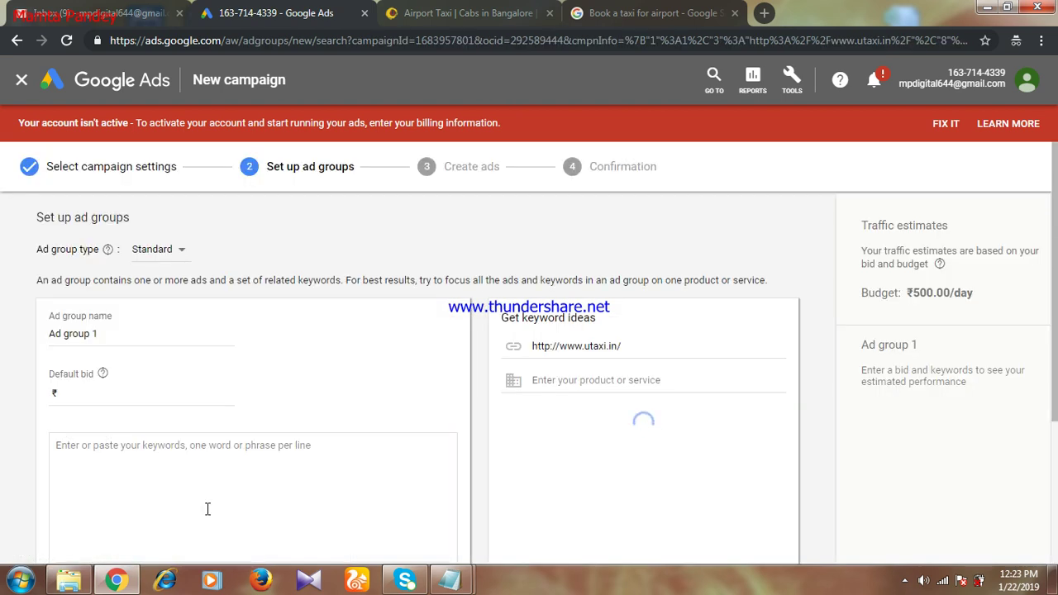
- Replace the default ad group name with "Book Bangalore ad"
left_click(75, 331)
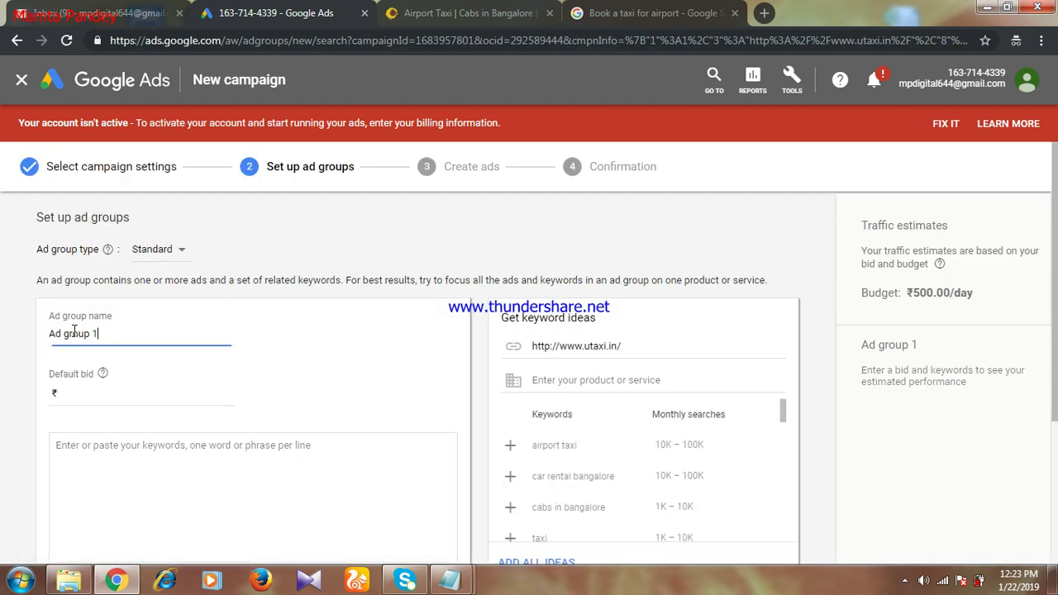
key("ctrl+a")
key("BackSpace")
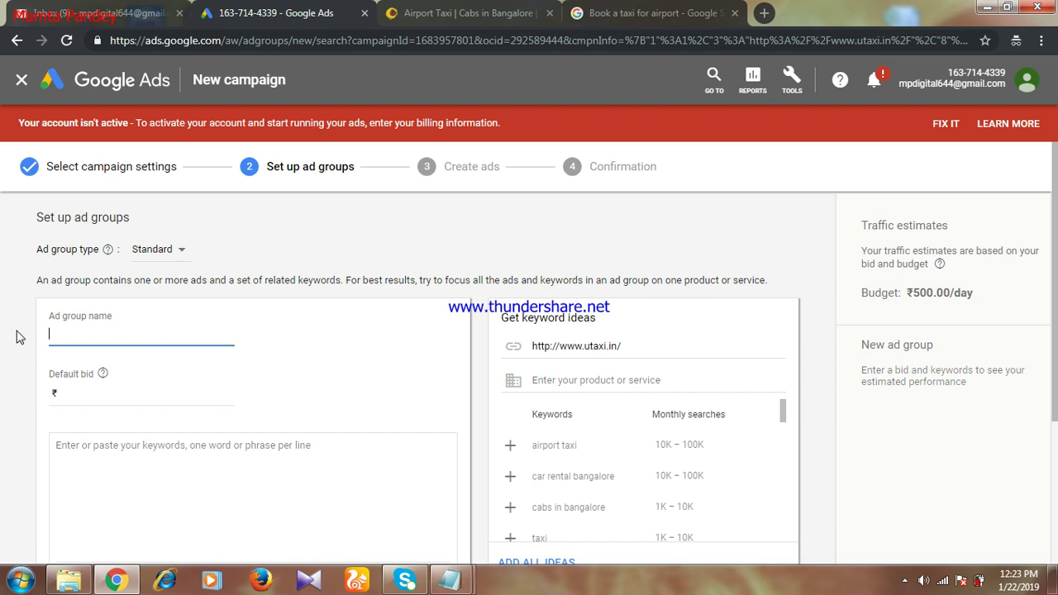
type("Book Bangalo")
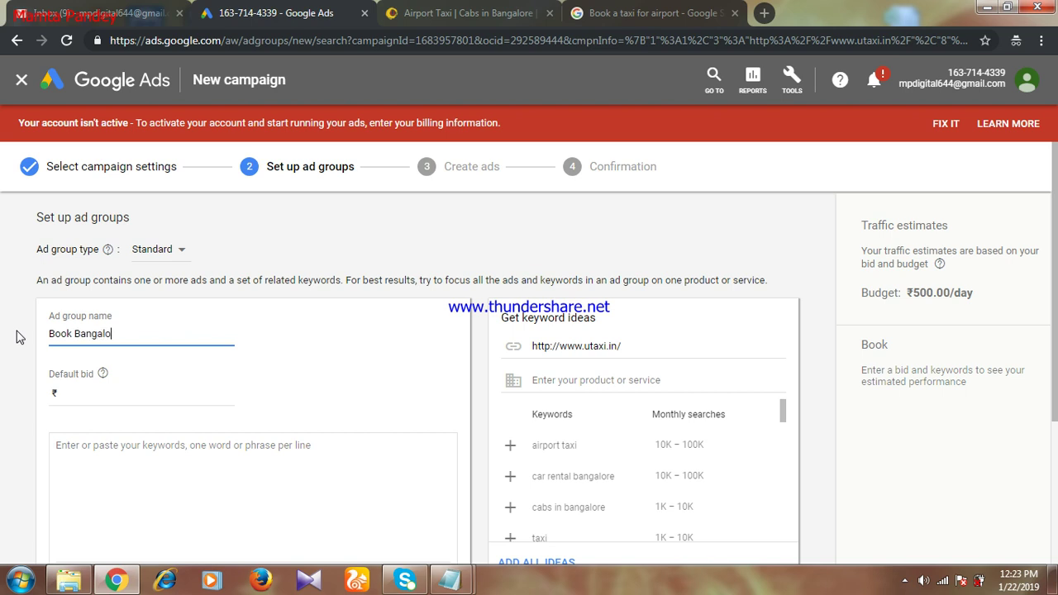
type("re ad")
- Dismiss the Windows color scheme dialog and set the ad group's default bid to ₹10
left_click(100, 394)
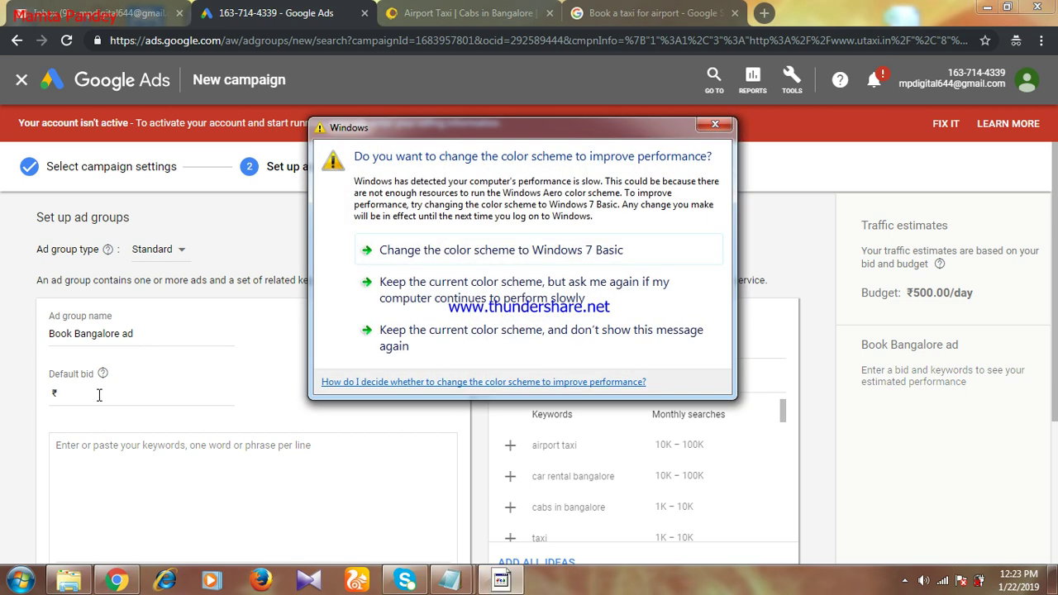
left_click(715, 125)
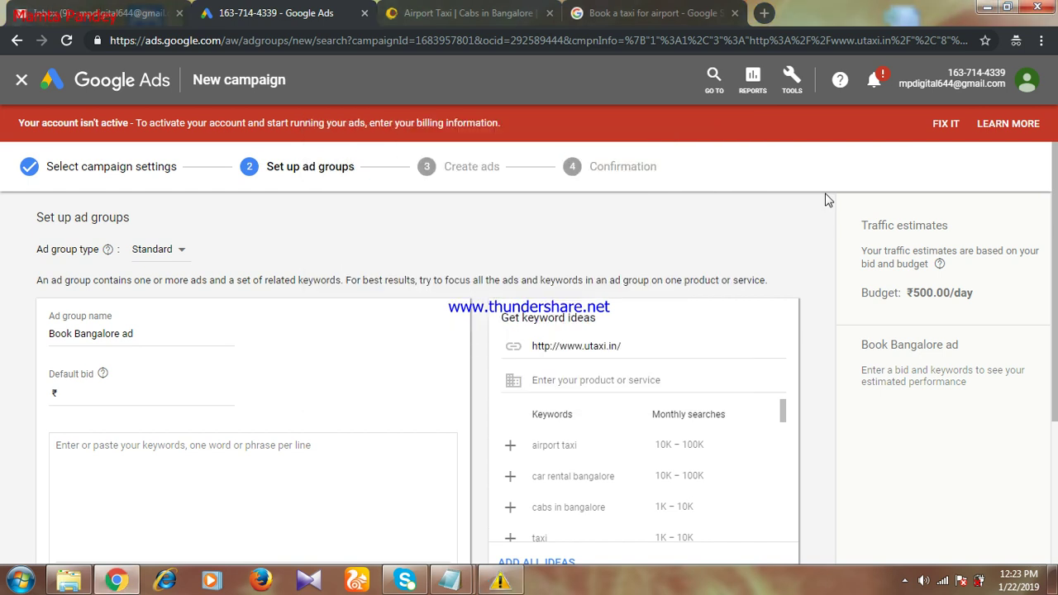
left_click(96, 398)
type("10")
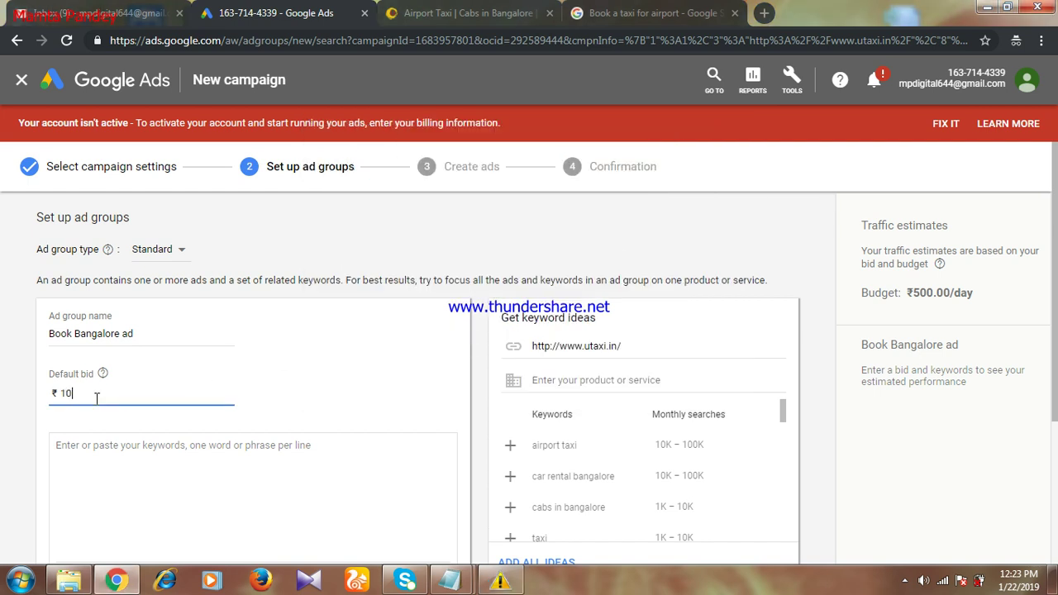
left_click(406, 407)
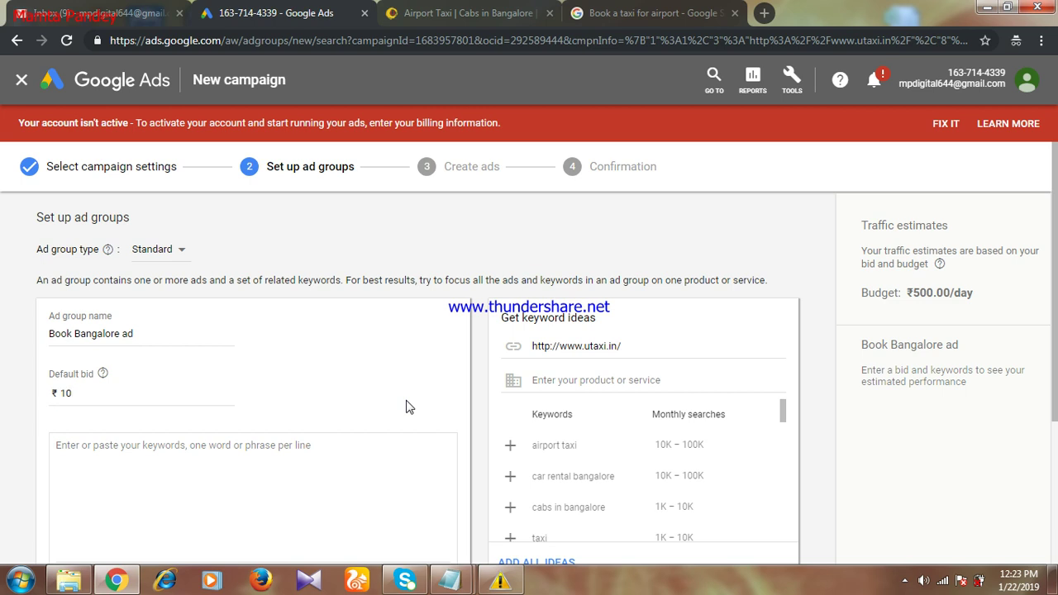
- Enter "Book Taxi for airport pick up" as the first keyword of the ad group, correcting the capitalization of Taxi
left_click_drag(1055, 392, 1055, 456)
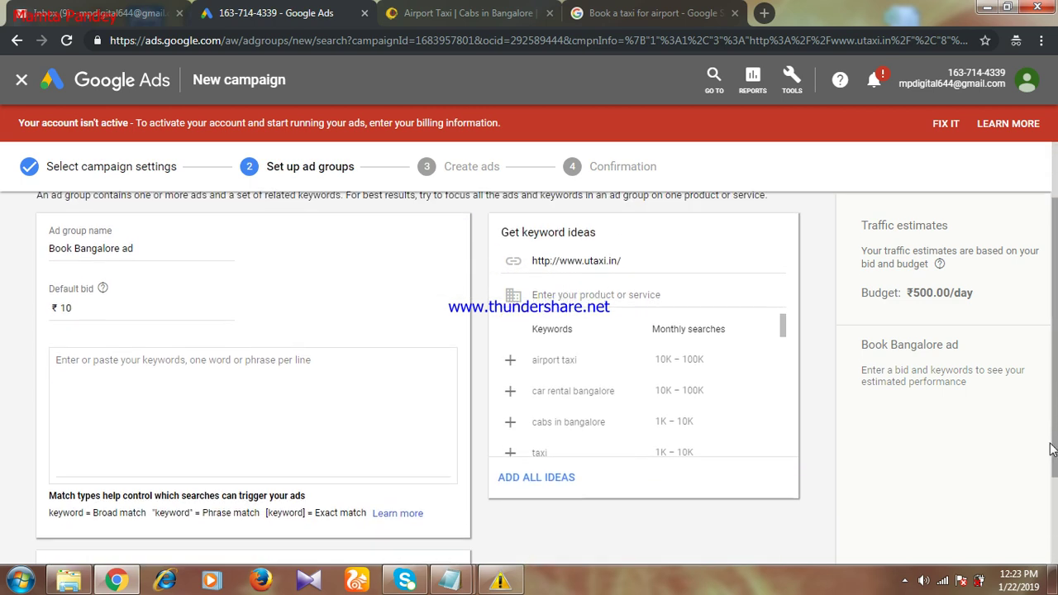
left_click(120, 368)
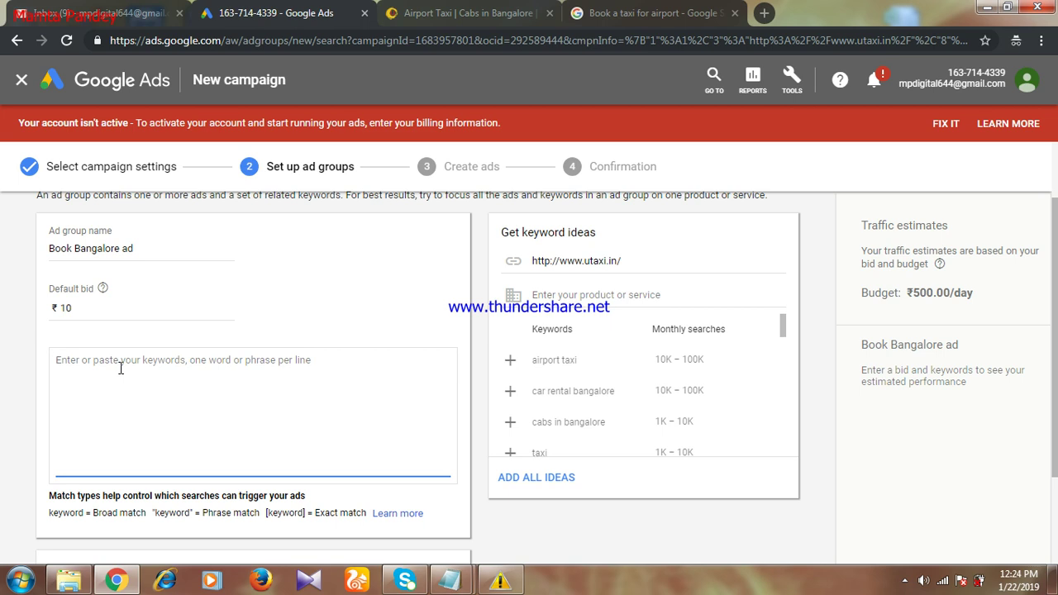
type("Book")
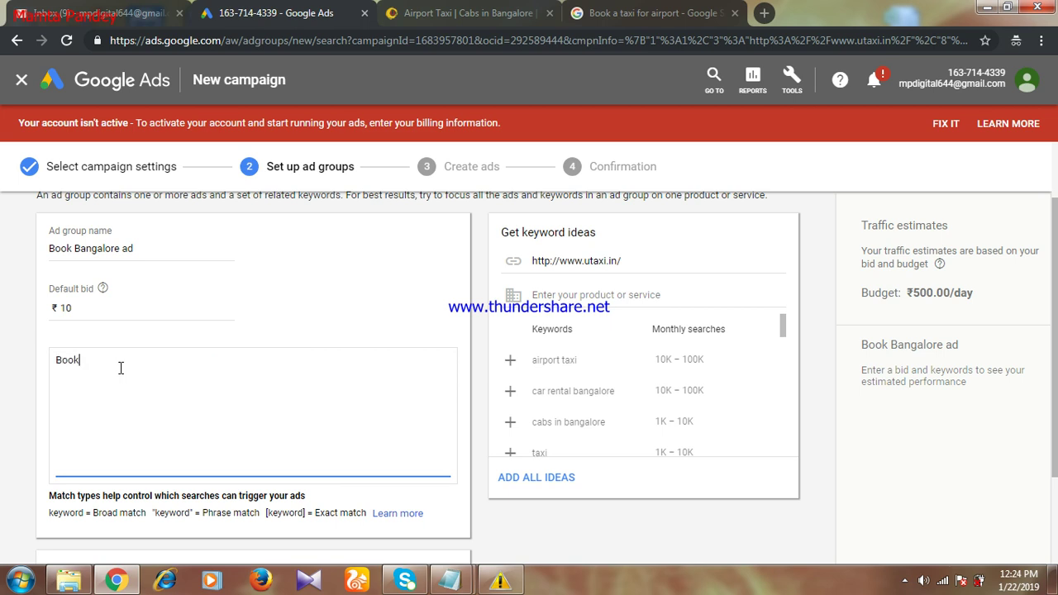
type("k TAxi")
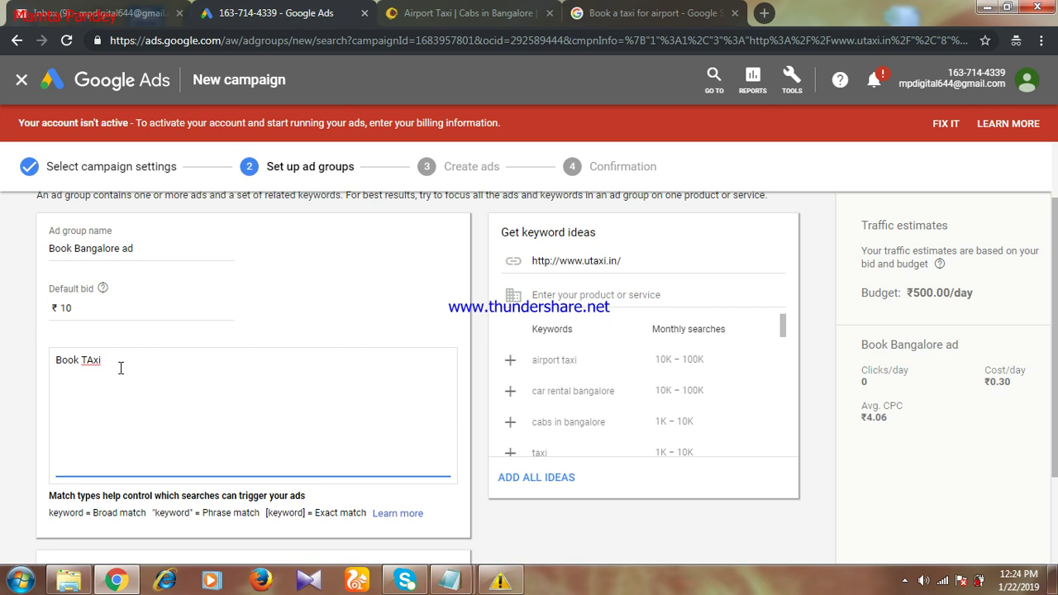
key("BackSpace")
key("BackSpace")
key("BackSpace")
key("BackSpace")
type("axi for airport pick up")
key("Return")
- Add the keywords "Book Taxi For airport drop" and "Book Cab For airport", and save the ad group to continue to ad creation
type("Book")
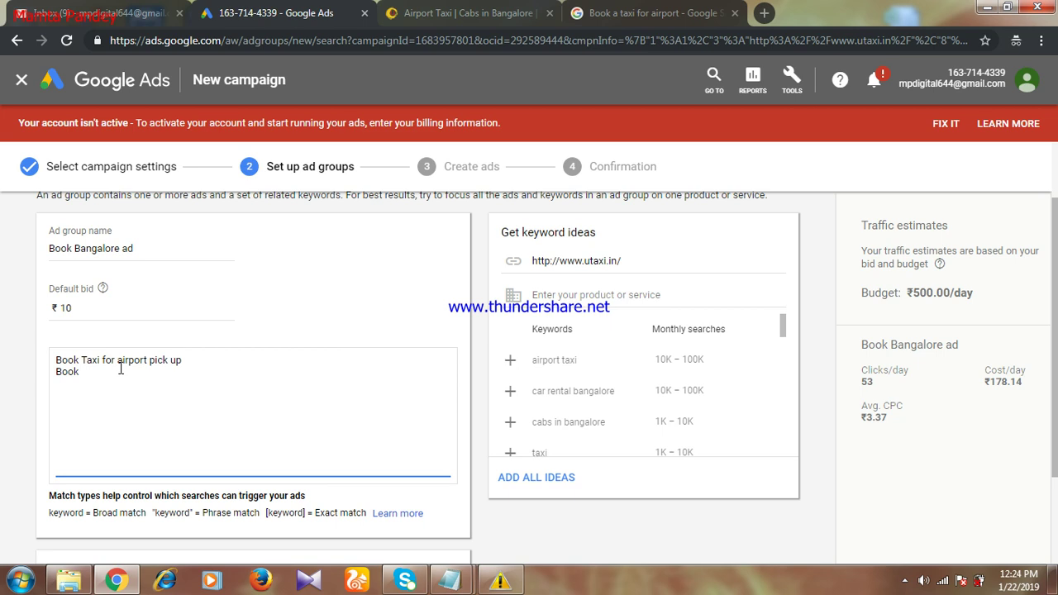
type("Taxi For airport drop")
key("Return")
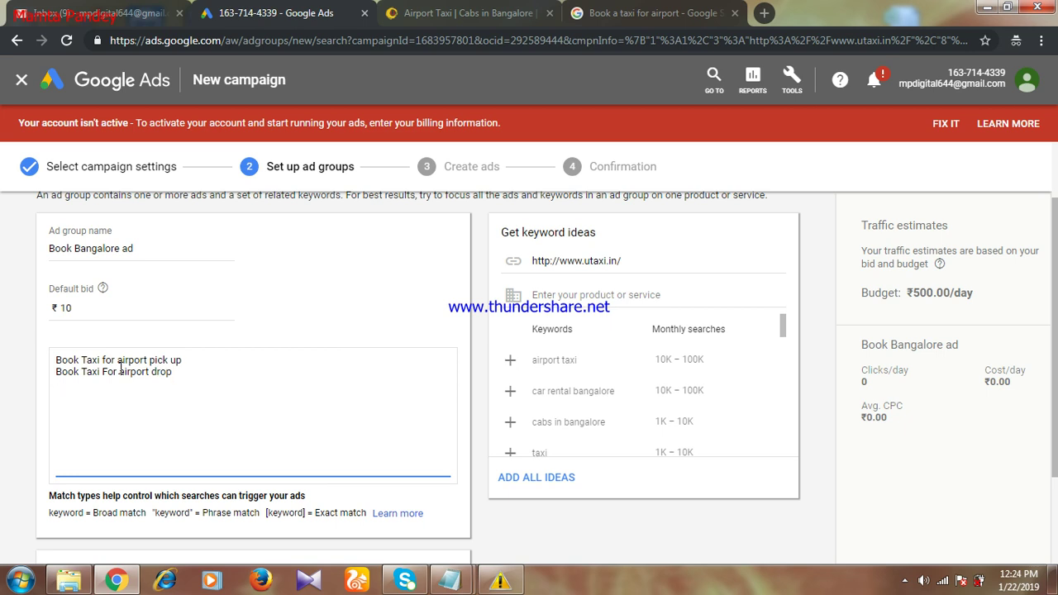
type("Book Cab For airport")
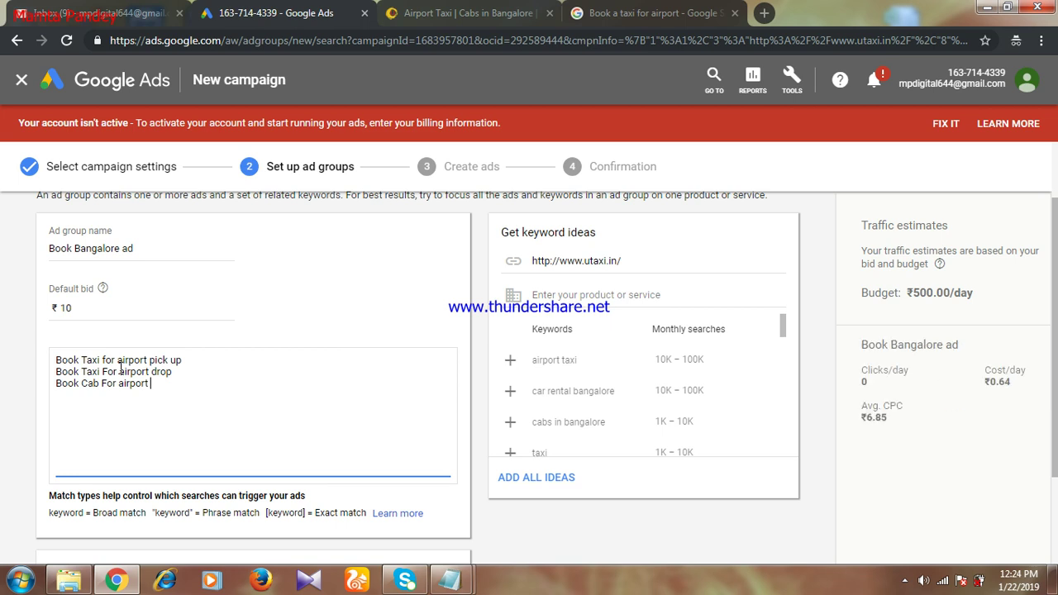
scroll(1055, 493, "down", 2)
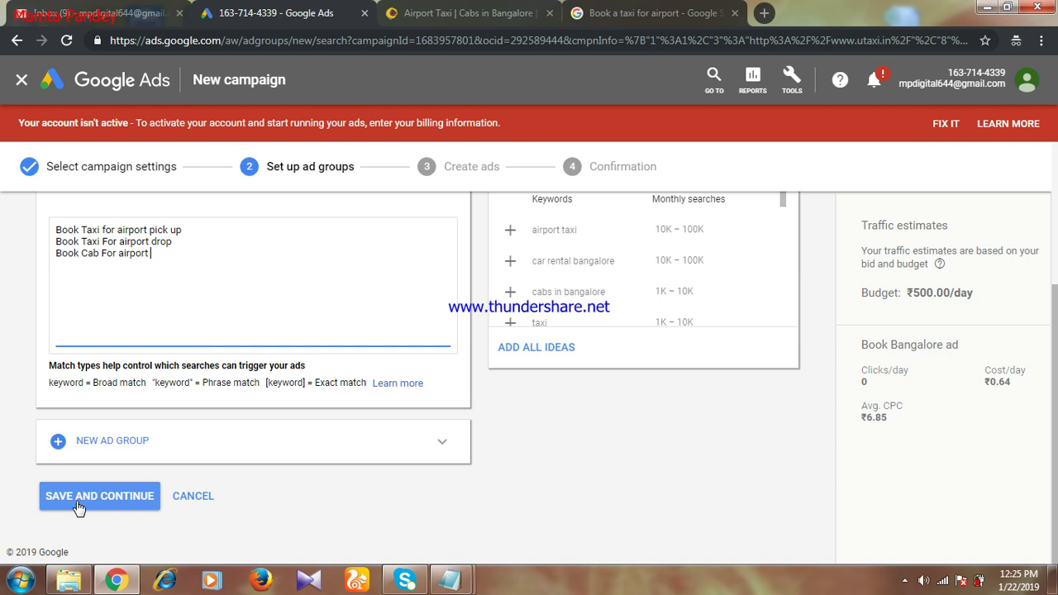
left_click(79, 497)
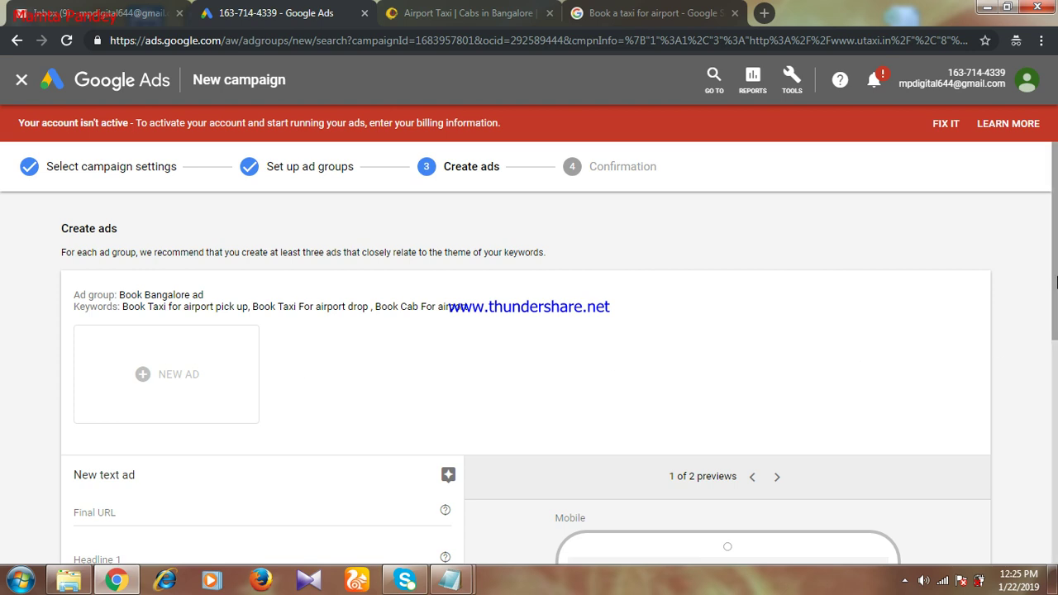
- Compare the new text ad form with the airport taxi ads in the Google search results
left_click_drag(1056, 282, 1056, 367)
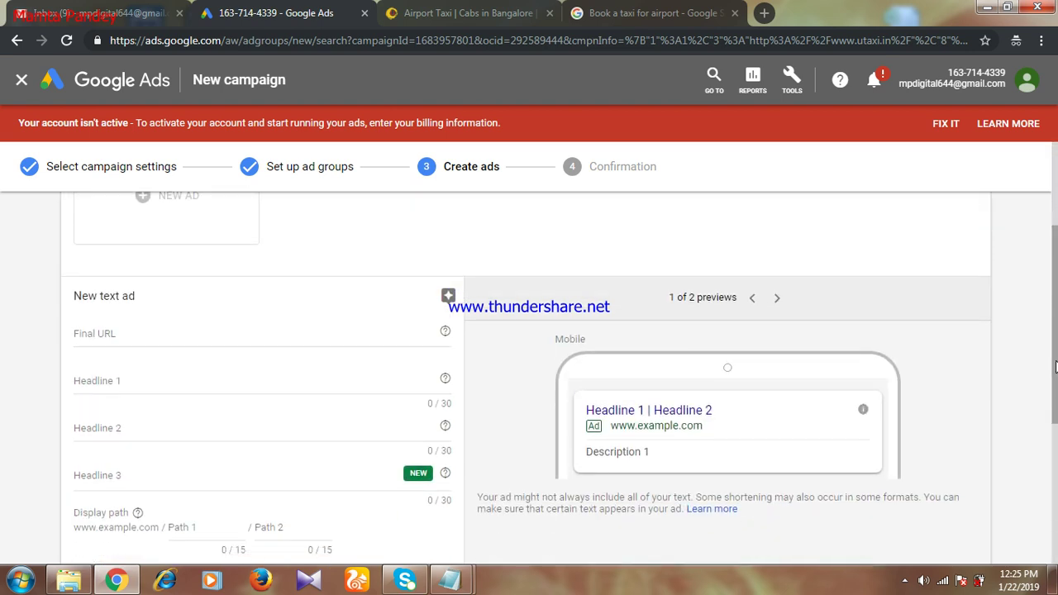
left_click(589, 9)
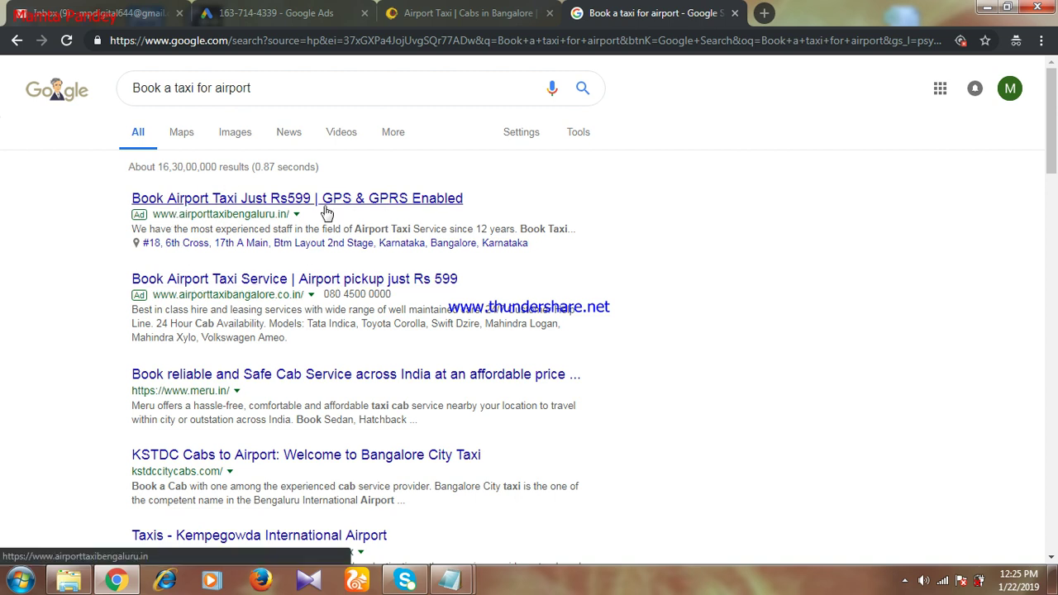
left_click(285, 12)
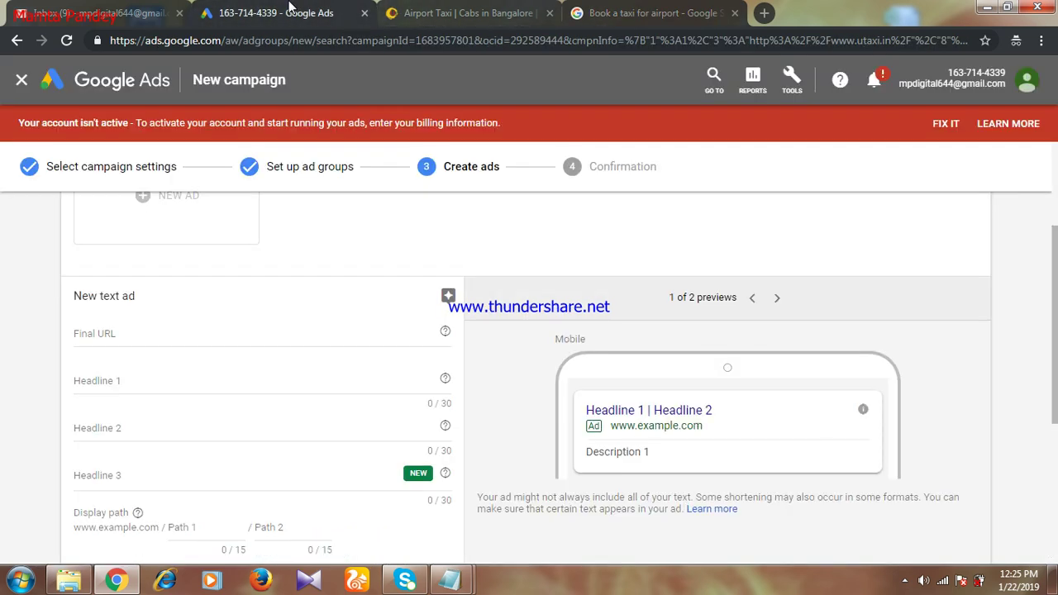
left_click(99, 334)
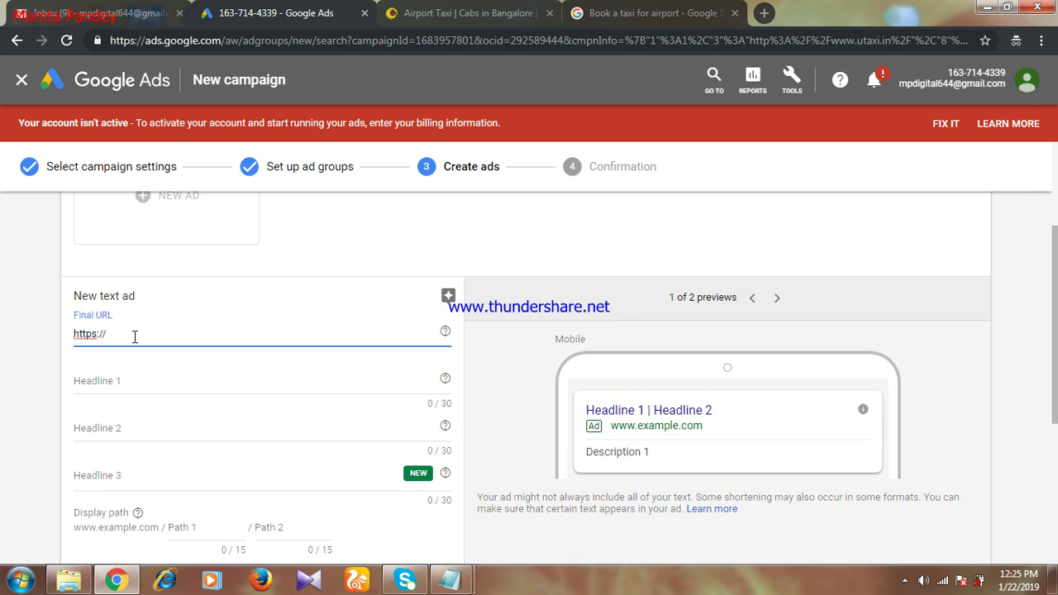
key("BackSpace")
key("BackSpace")
key("BackSpace")
key("BackSpace")
key("BackSpace")
key("BackSpace")
key("BackSpace")
key("BackSpace")
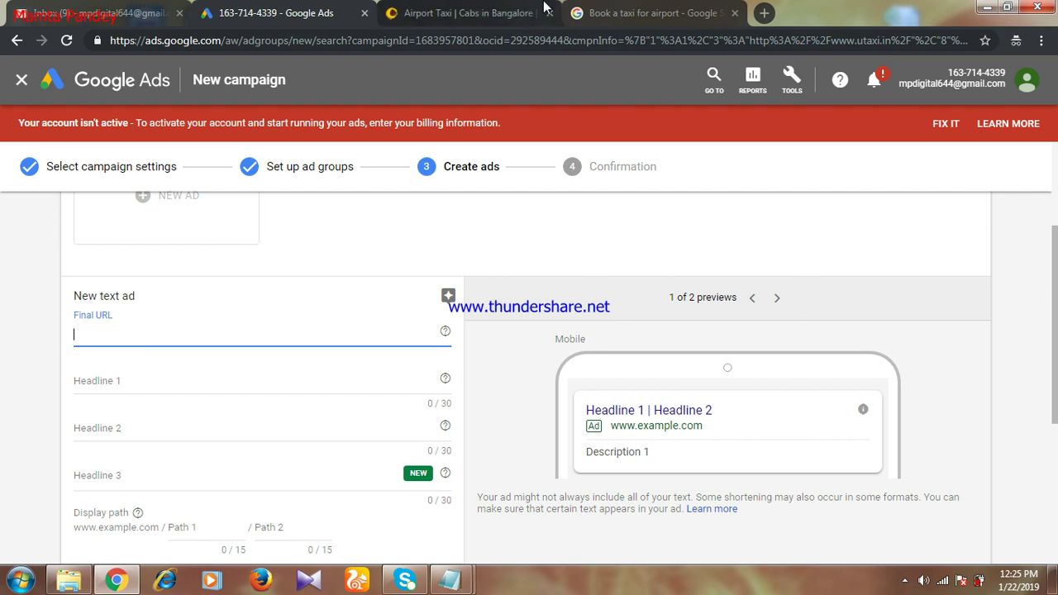
left_click(438, 6)
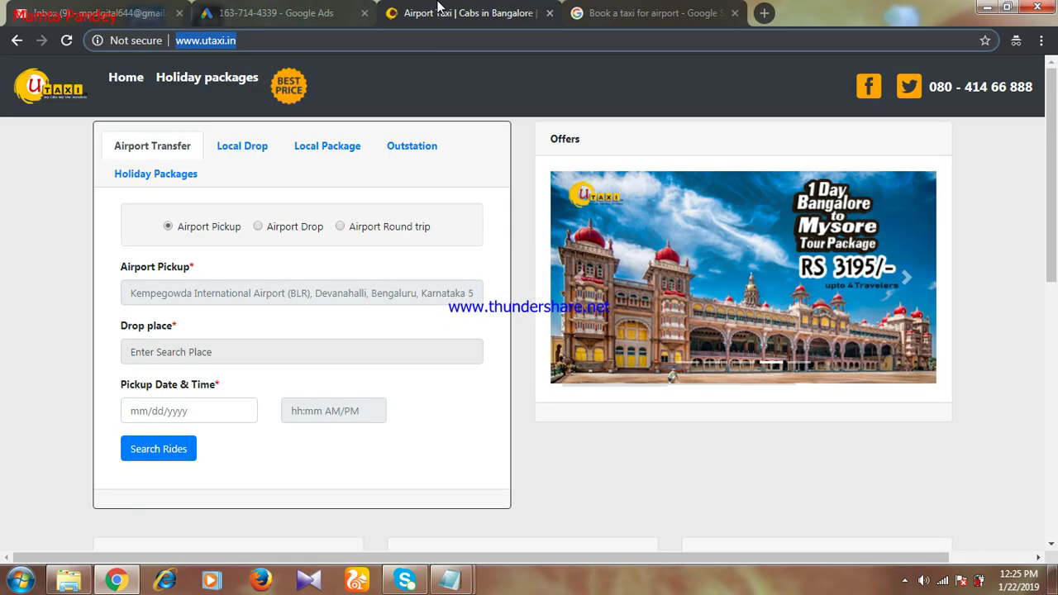
left_click(266, 10)
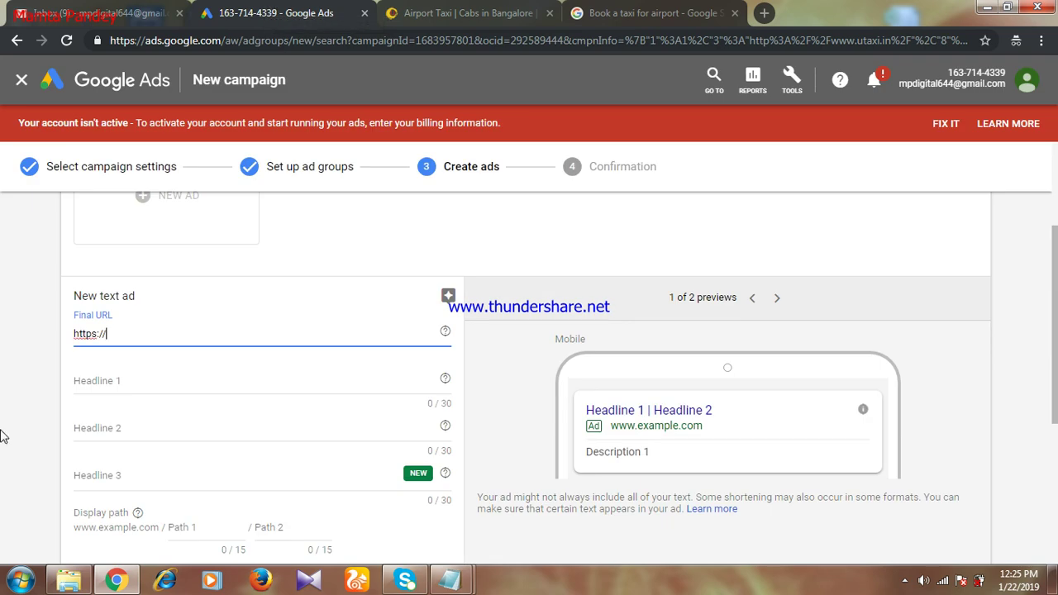
left_click_drag(120, 334, 33, 341)
type("http://www.utaxi.in/")
left_click(154, 385)
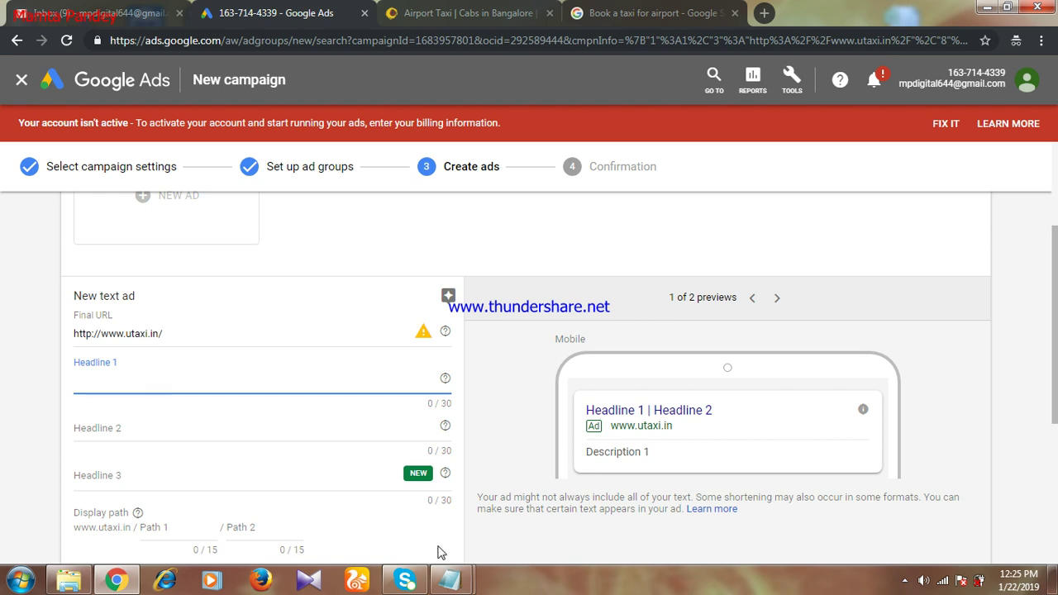
- Check the example search ads, and fill Headline 1 with "Airport Pick up @ 599/-" copied from the "How to make Google campaign" notes in Notepad
left_click(651, 10)
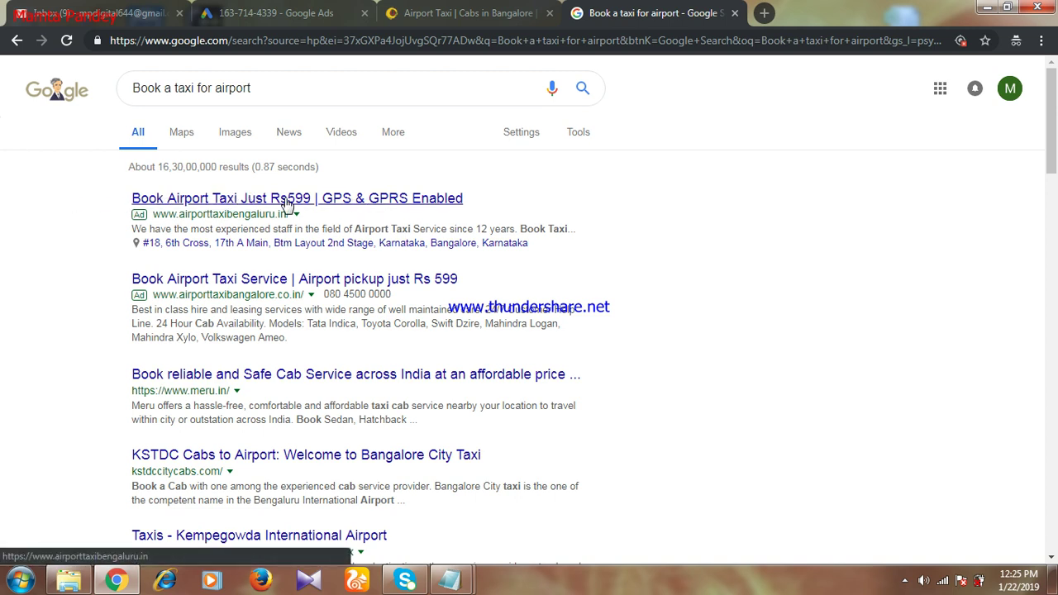
left_click(273, 11)
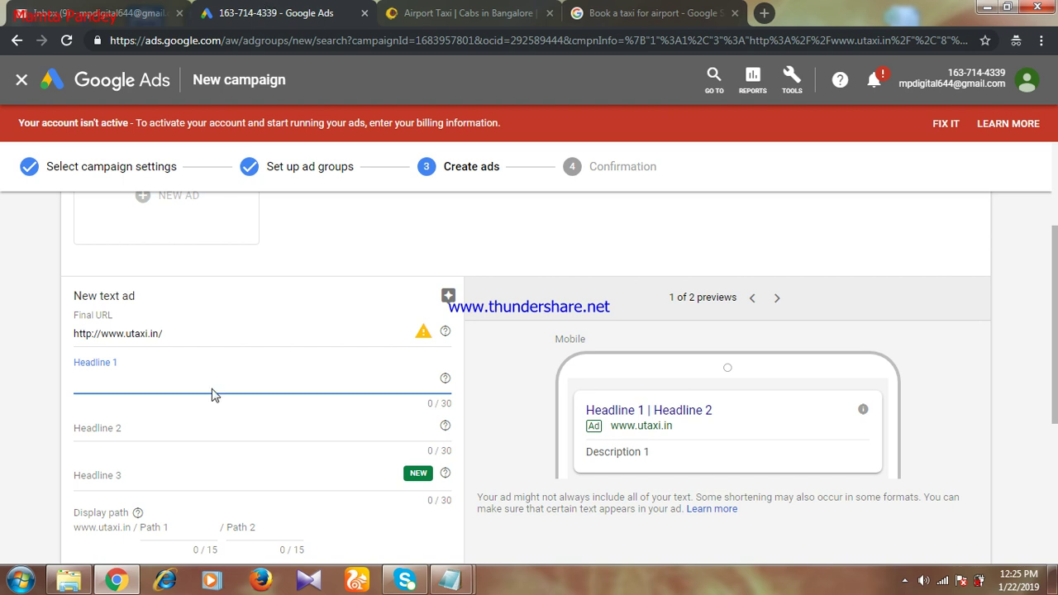
left_click(450, 578)
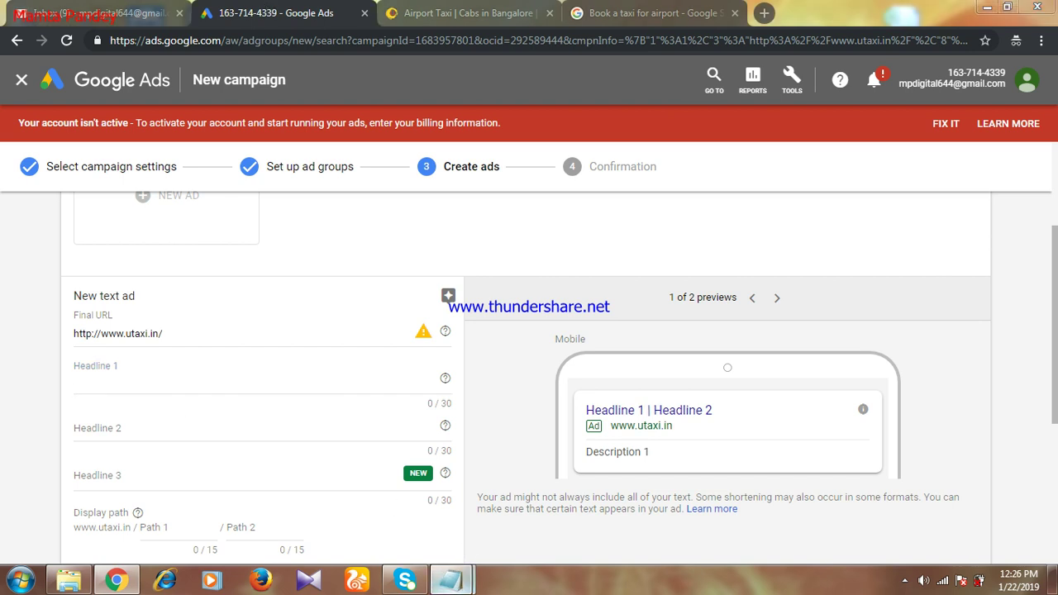
mouse_move(450, 578)
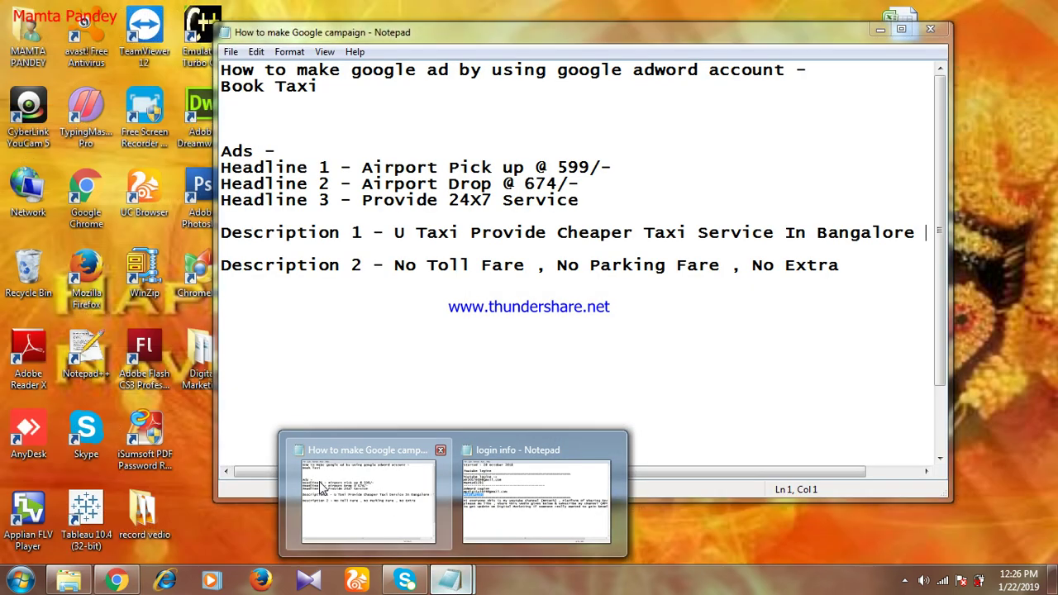
left_click(319, 481)
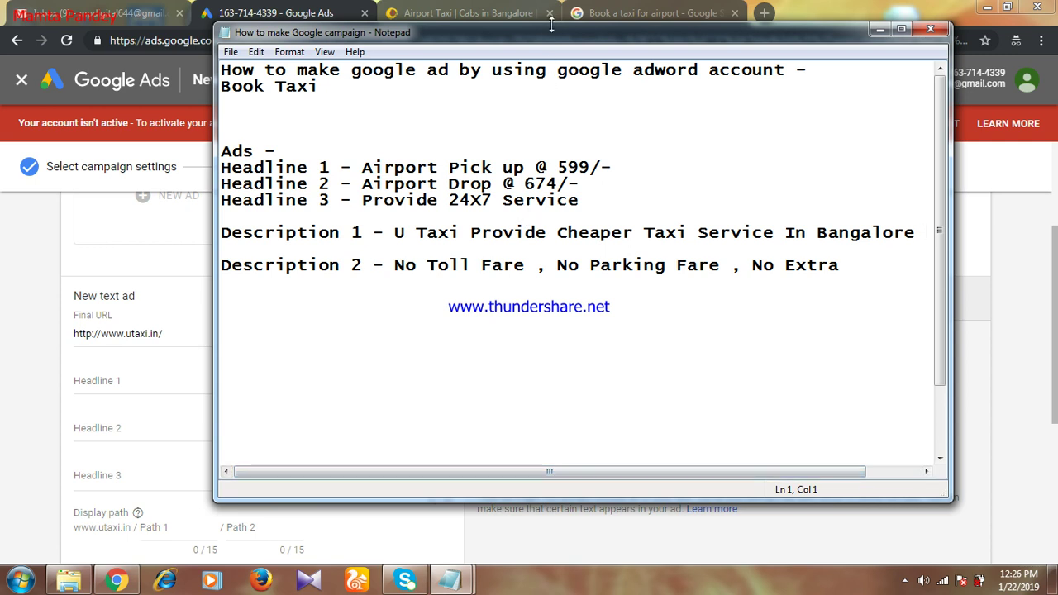
left_click_drag(553, 37, 590, 52)
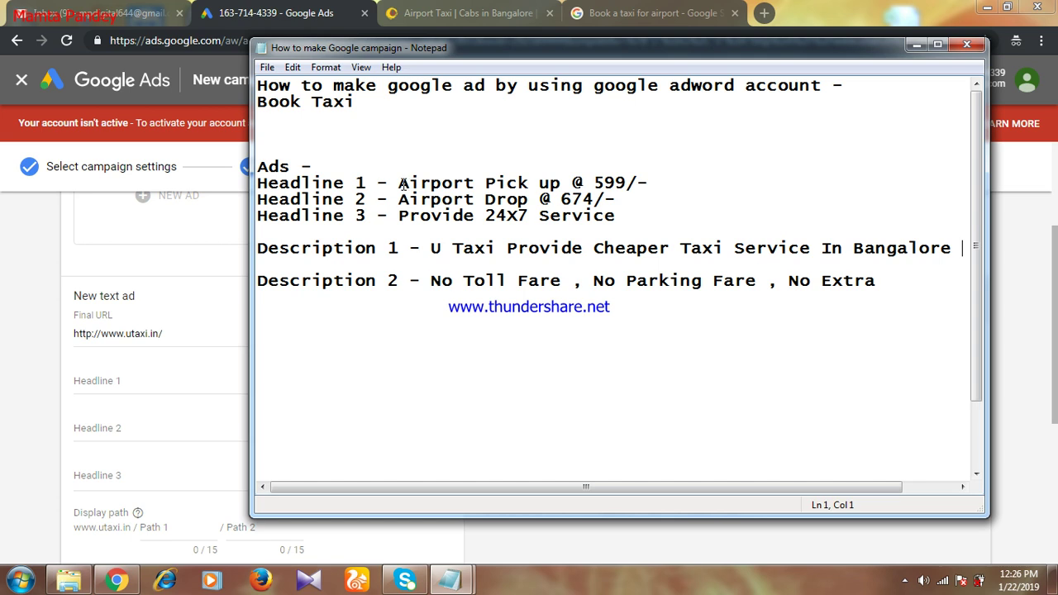
left_click_drag(400, 183, 669, 179)
key("ctrl+c")
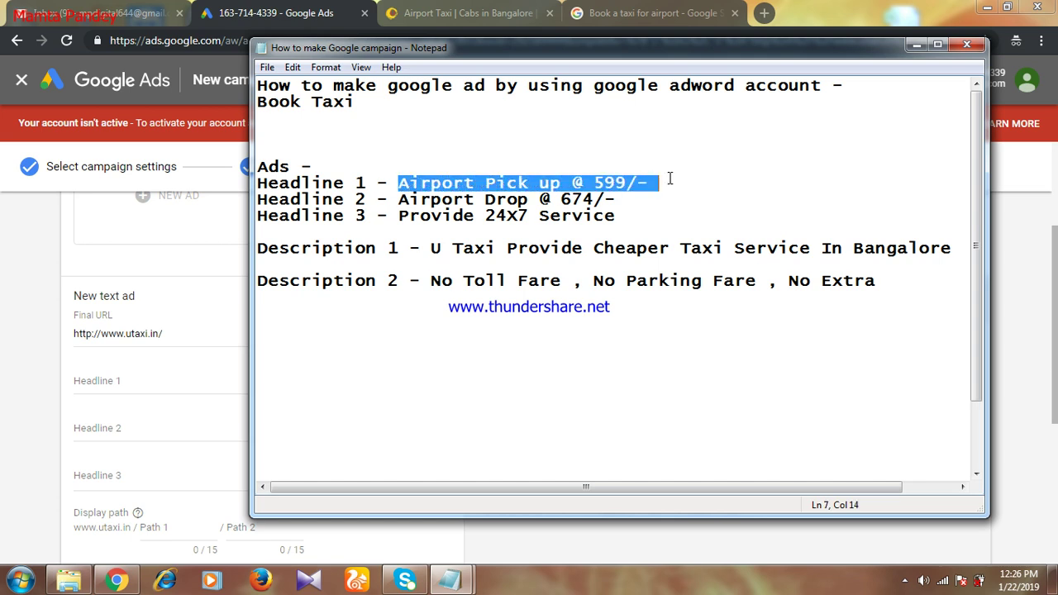
left_click(83, 388)
key("ctrl+v")
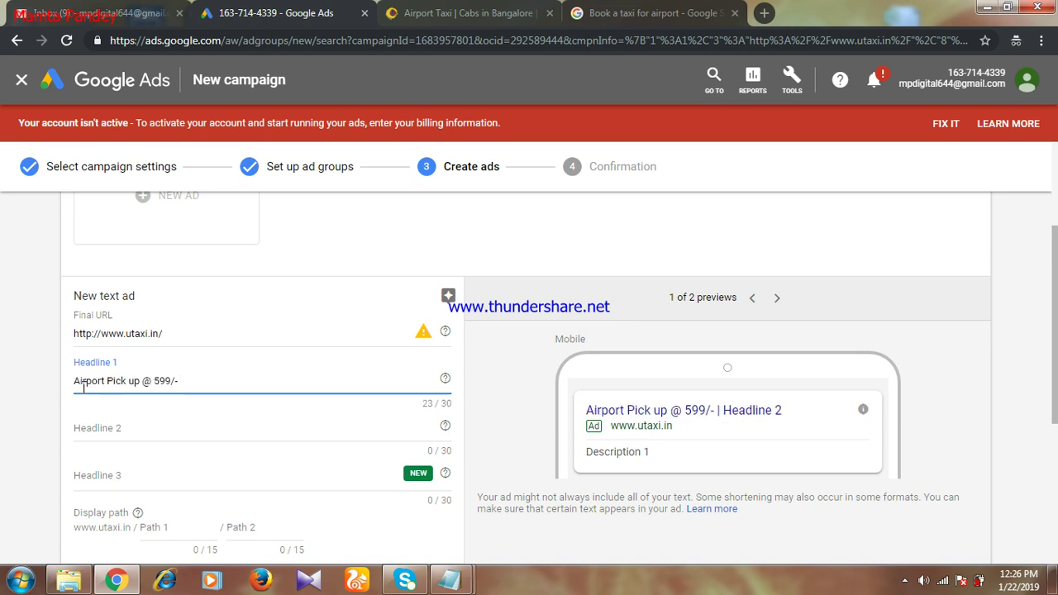
- Fill Headline 2 with "Airport Drop @ 674/-" copied from the "How to make Google campaign" notes in Notepad
left_click(450, 579)
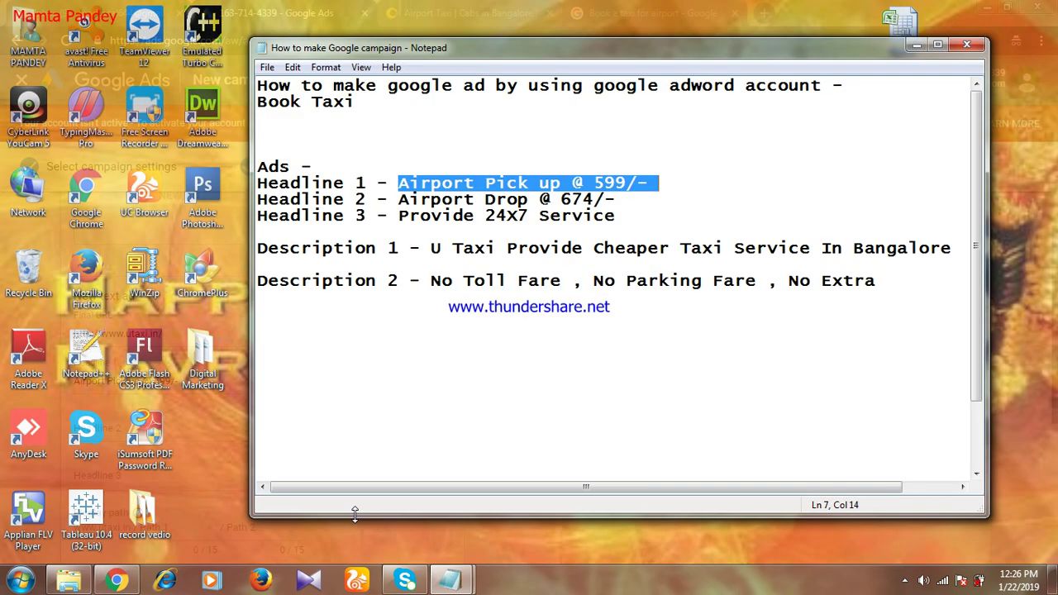
left_click(357, 521)
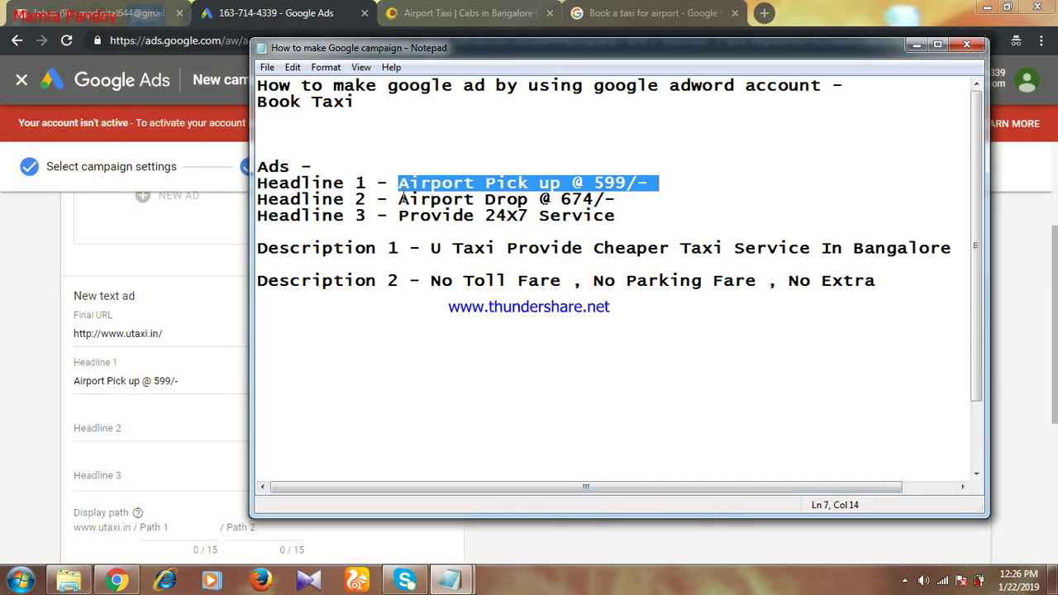
left_click_drag(400, 198, 632, 198)
key("ctrl+c")
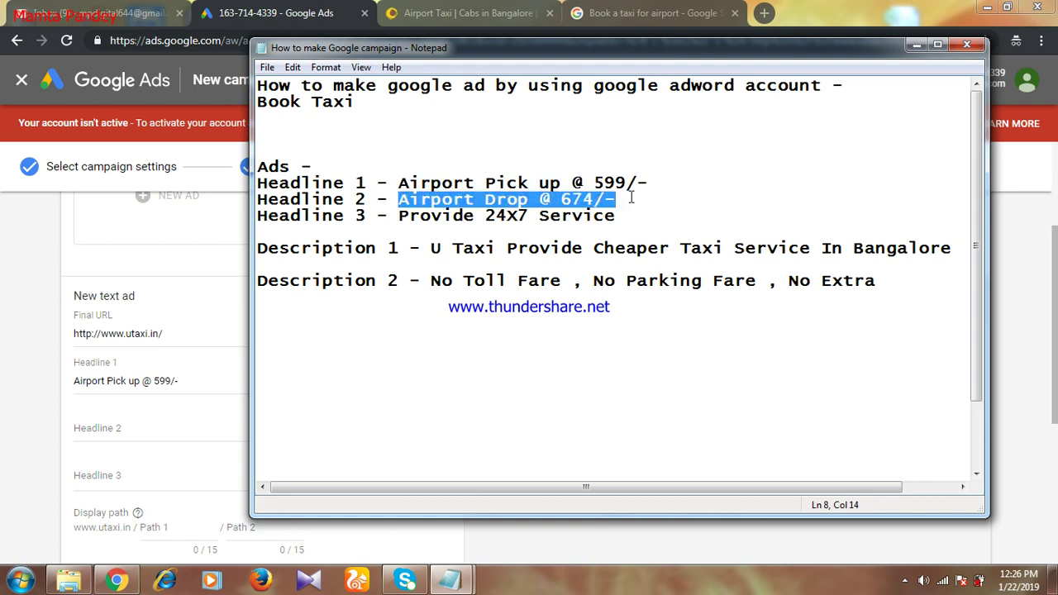
left_click(93, 444)
key("ctrl+v")
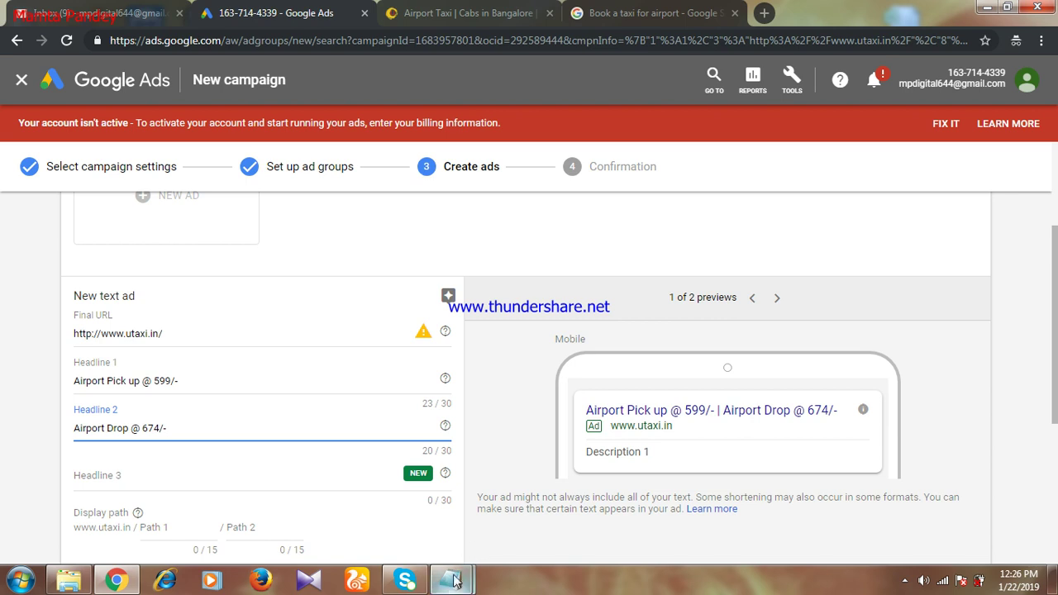
- Copy "Provide 24X7 Service" from the Notepad campaign notes into the text ad's Headline 3
mouse_move(449, 585)
left_click(355, 504)
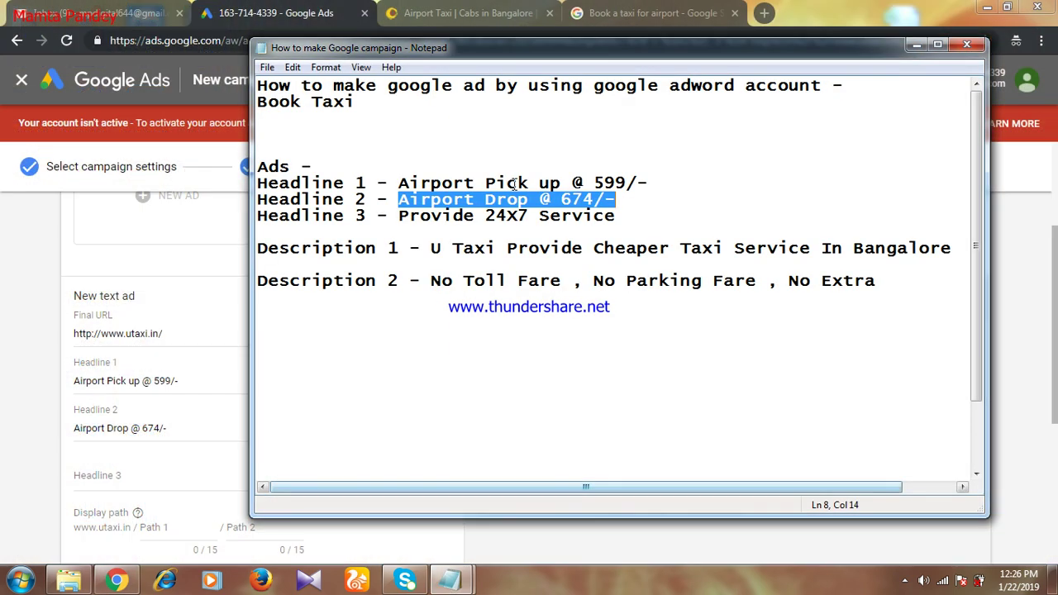
left_click_drag(398, 215, 635, 213)
key("ctrl+c")
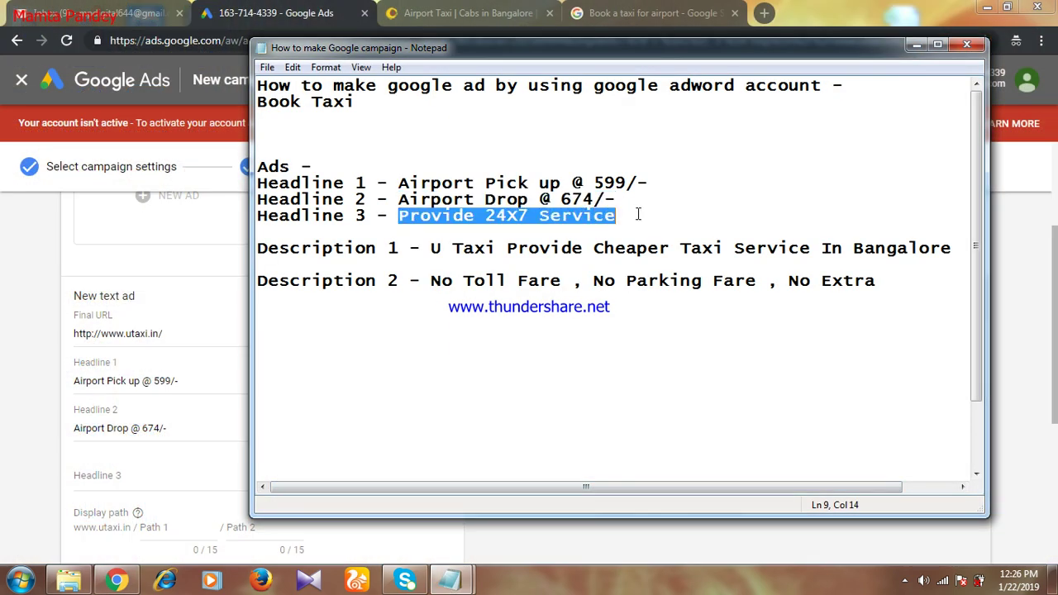
left_click(91, 480)
key("ctrl+v")
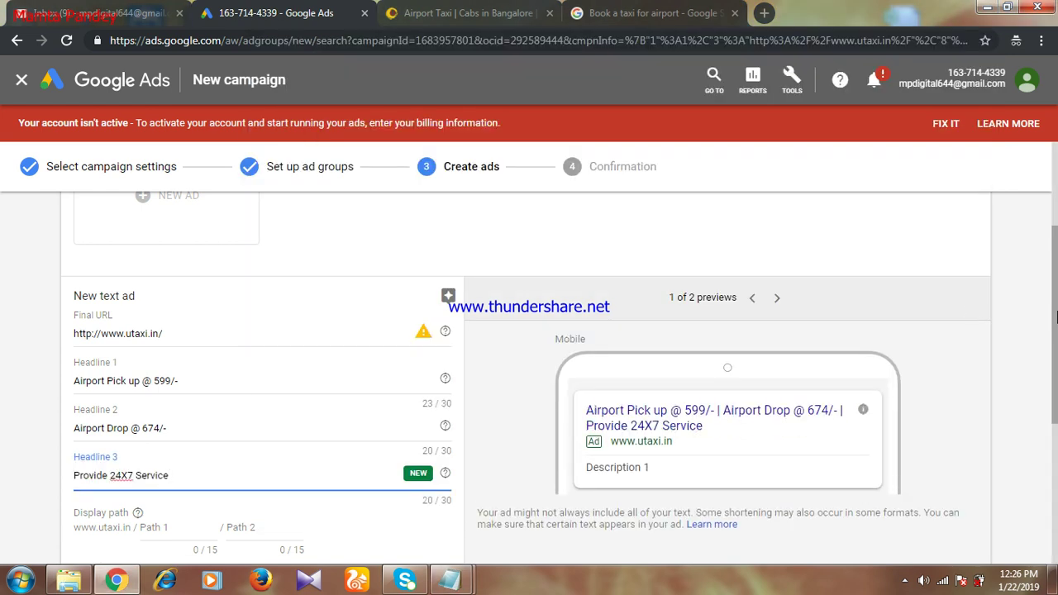
- Set the ad's display path to "Limited Offer" for Path 1 and "Book Now" for Path 2
scroll(1056, 317, "down", 3)
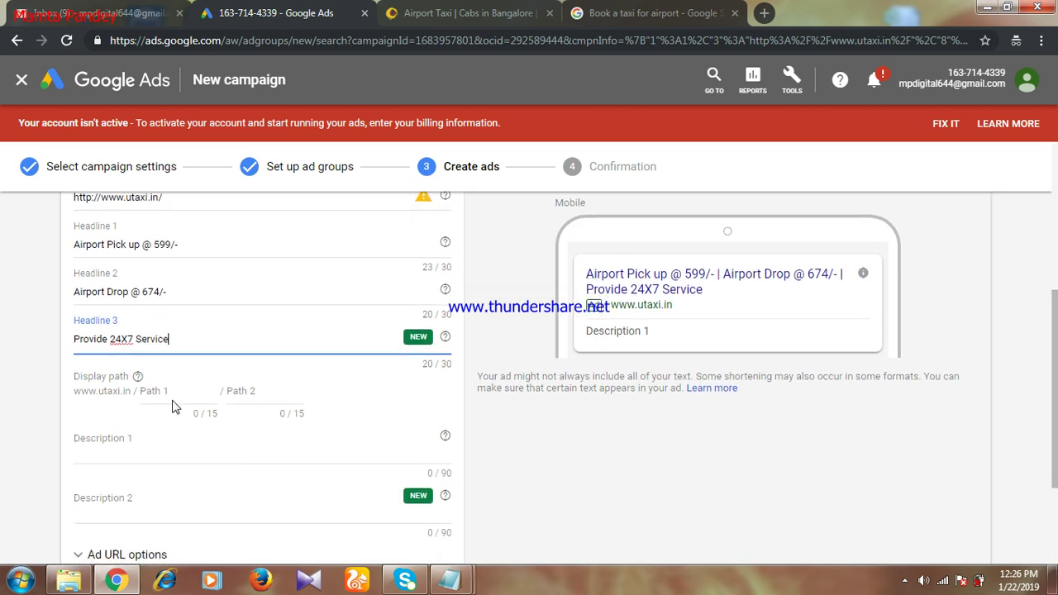
left_click(163, 391)
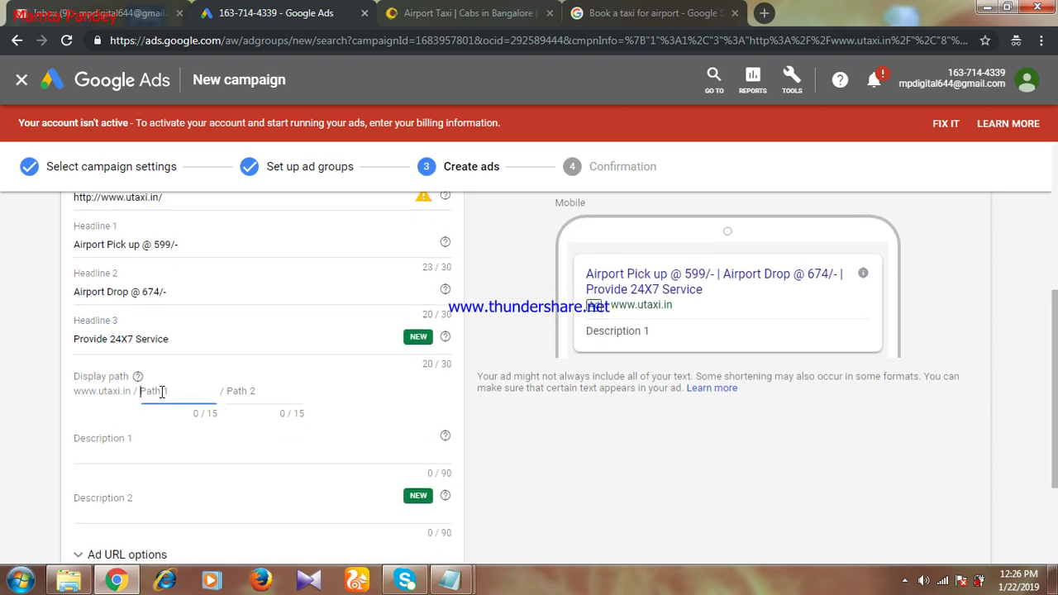
left_click(258, 391)
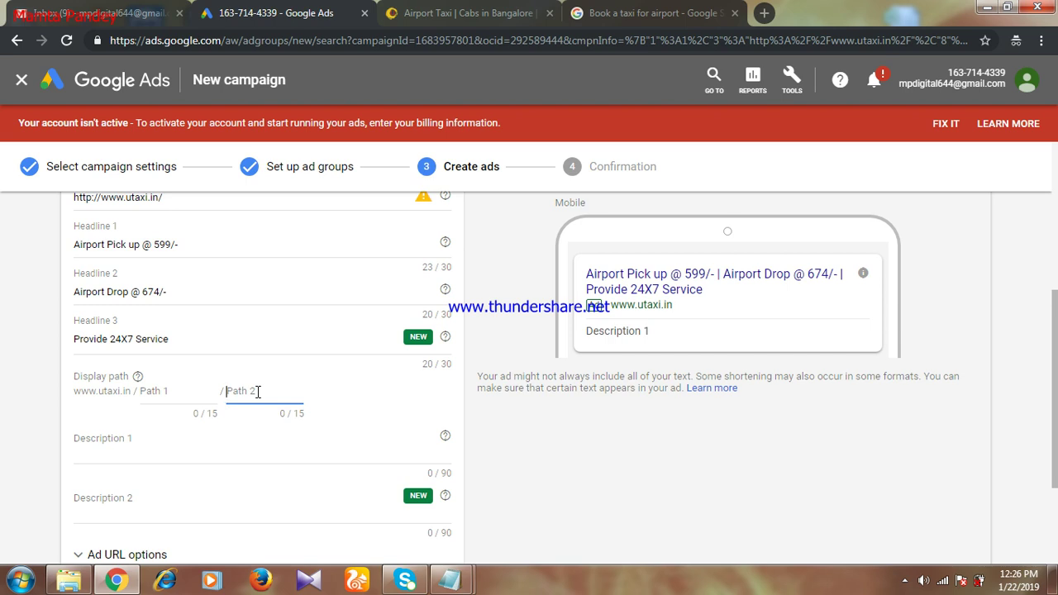
left_click(149, 394)
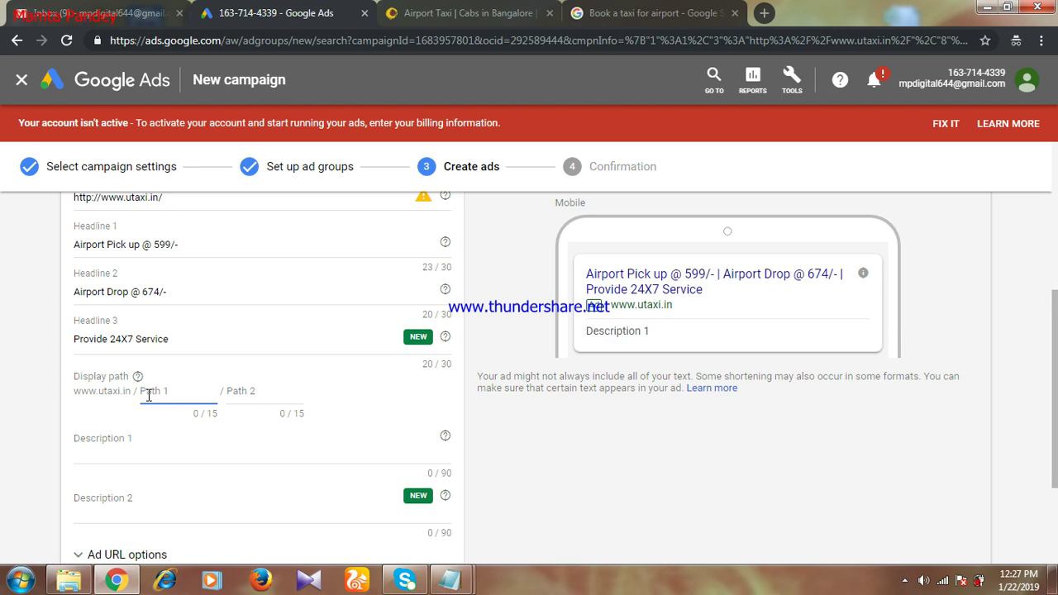
type("Limited Offer")
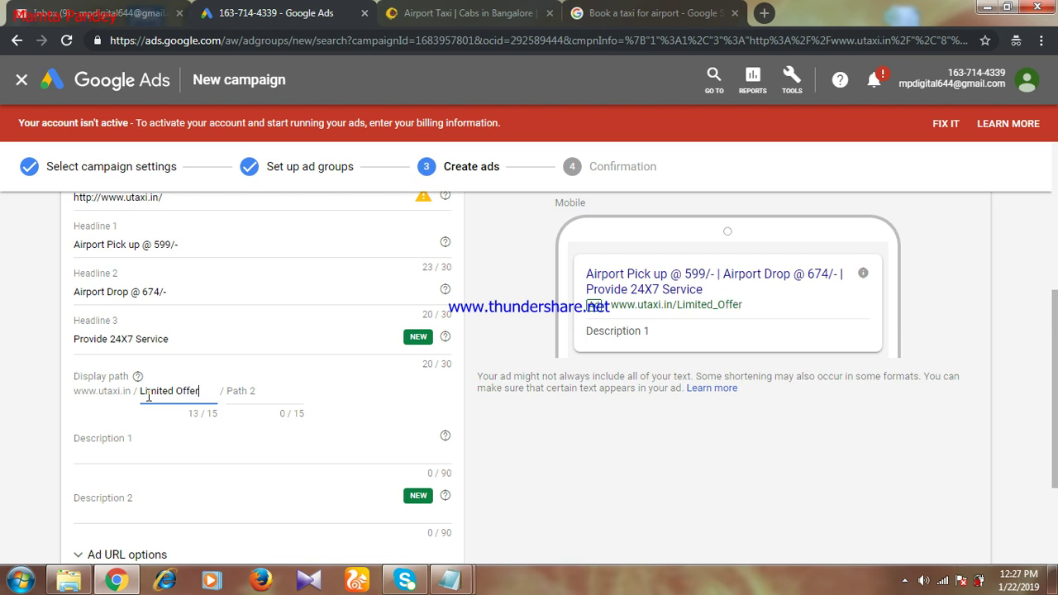
left_click(242, 393)
type("B")
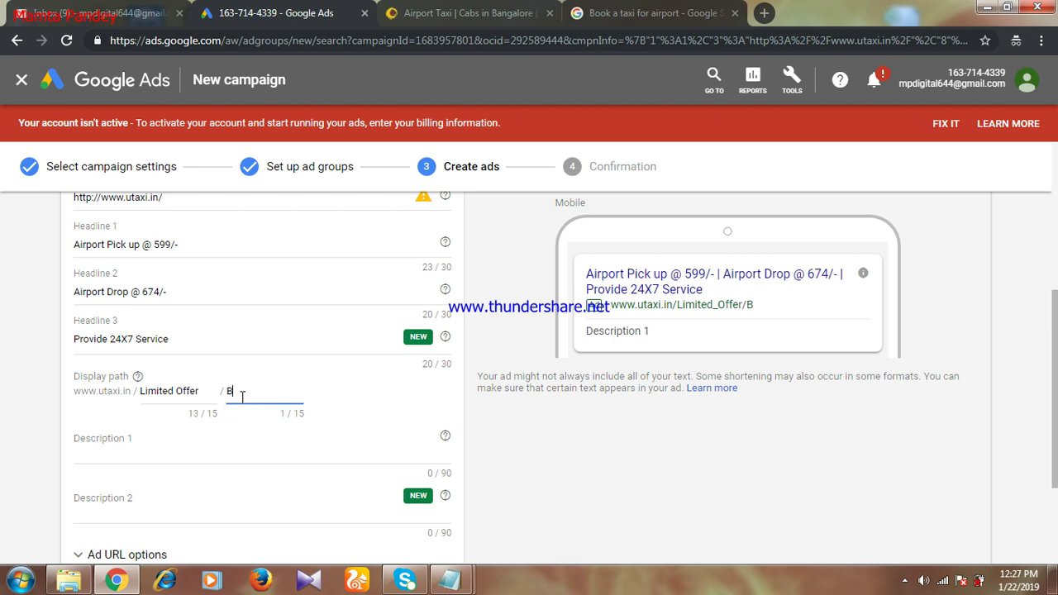
type("ook Now")
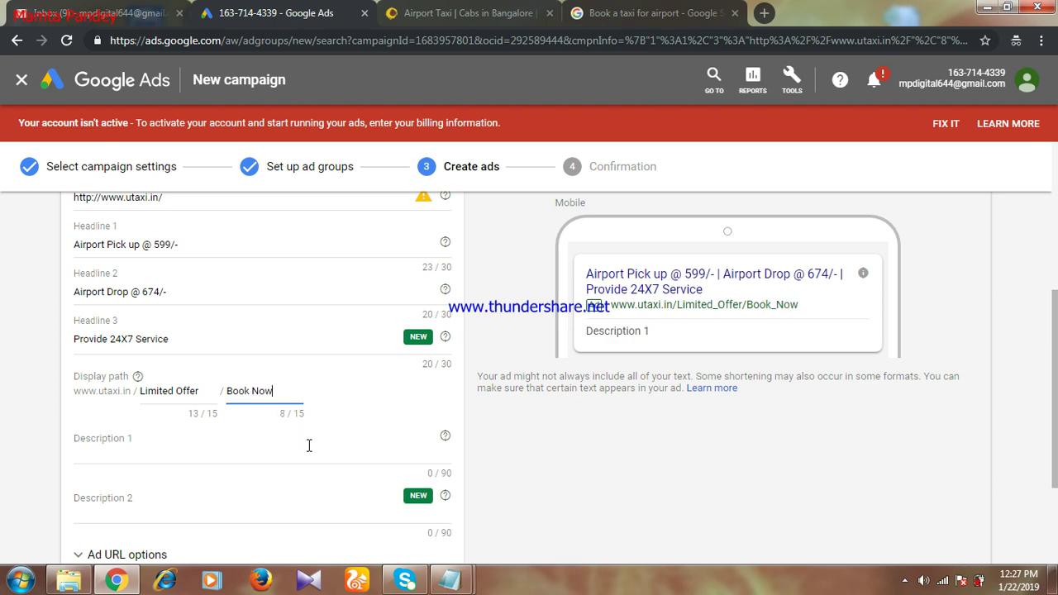
- Fill Description 1 with "U Taxi Provide Cheaper Taxi Service In Bangalore" copied from the Notepad campaign notes
left_click(241, 452)
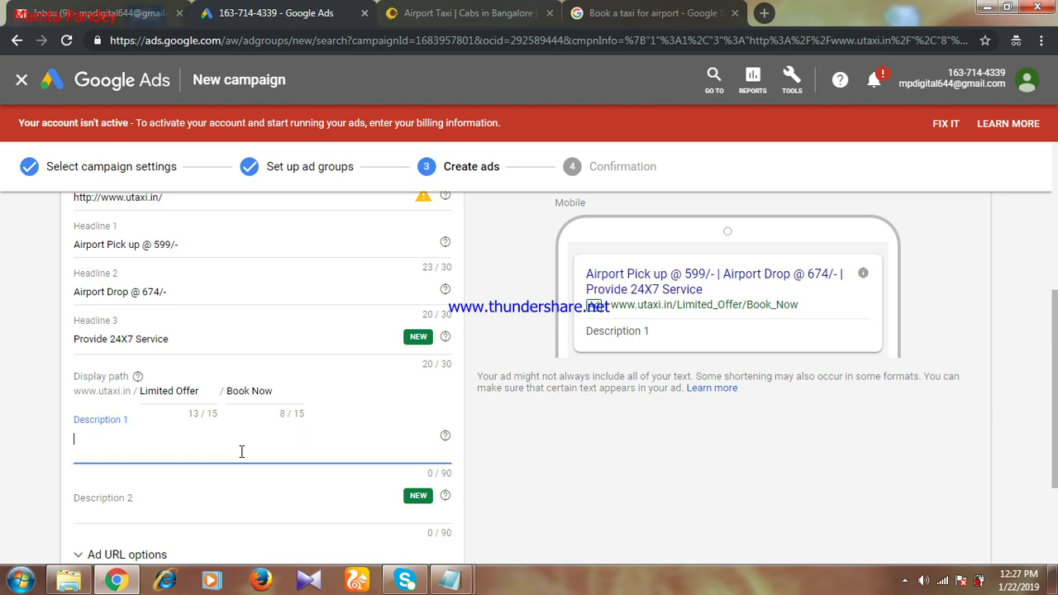
left_click(451, 583)
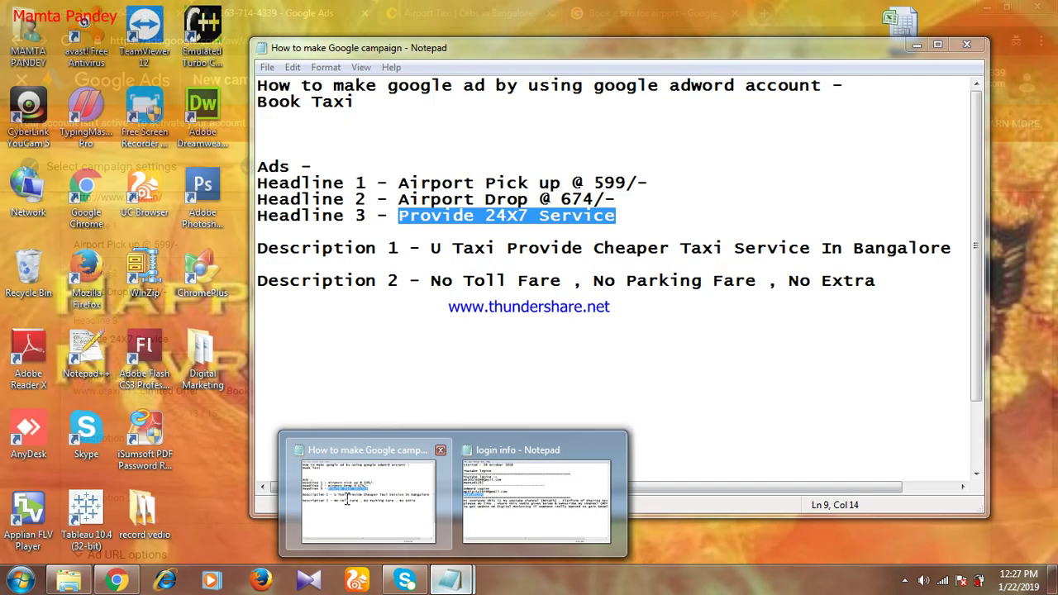
left_click(368, 500)
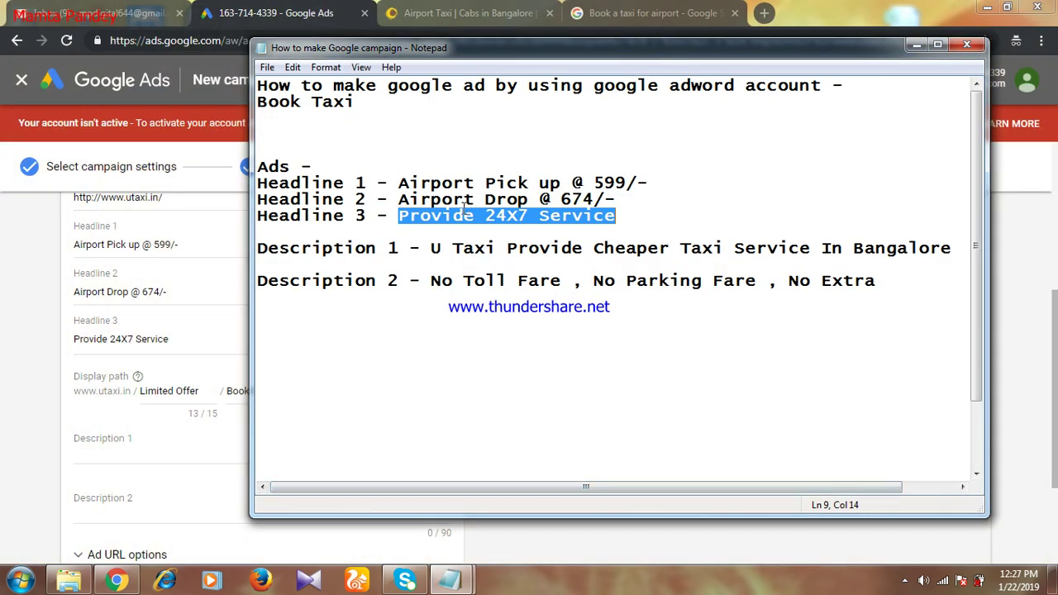
left_click_drag(435, 247, 952, 261)
key("ctrl+c")
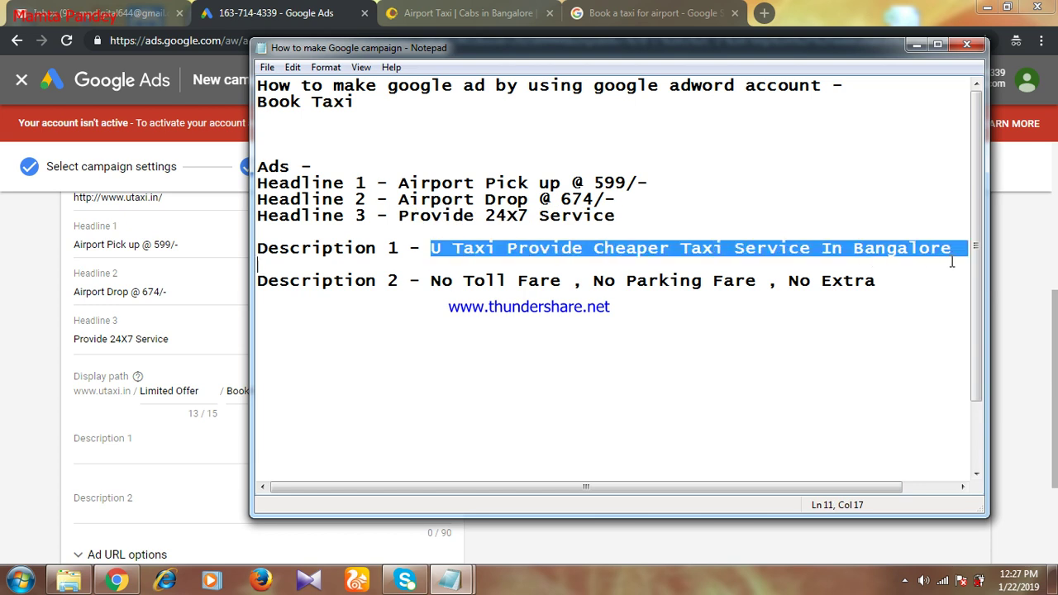
left_click(124, 451)
key("ctrl+v")
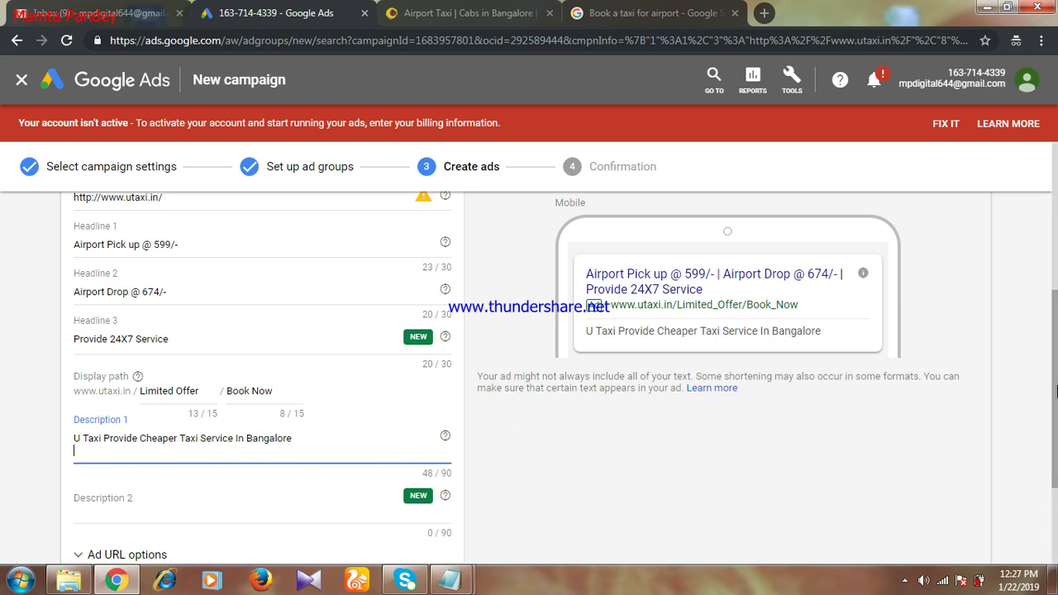
- Copy "No Toll Fare , No Parking Fare , No Extra" from the Notepad notes into Description 2
scroll(1056, 402, "down", 2)
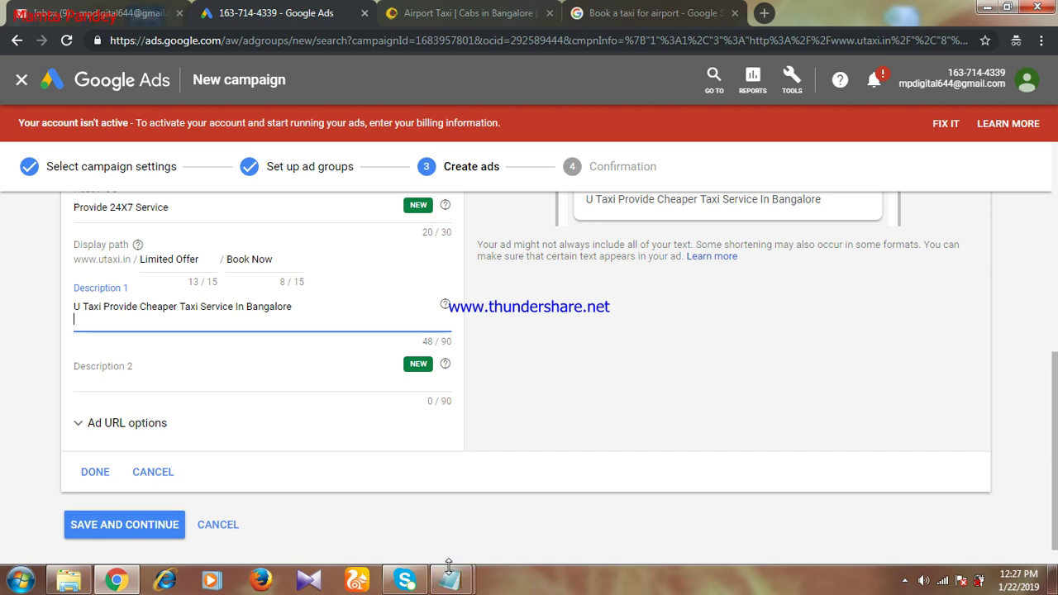
mouse_move(452, 585)
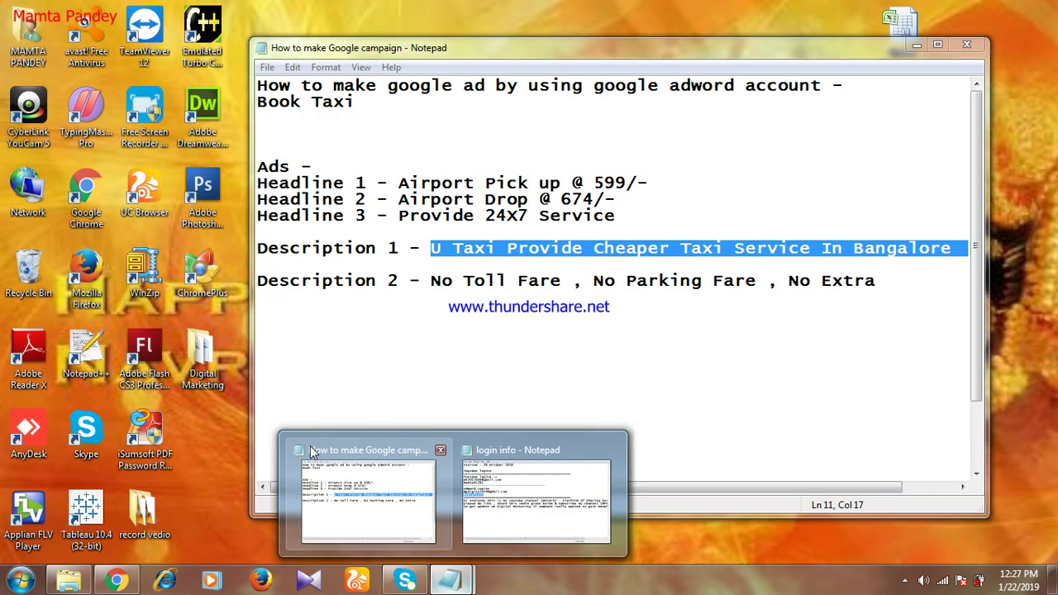
left_click(323, 461)
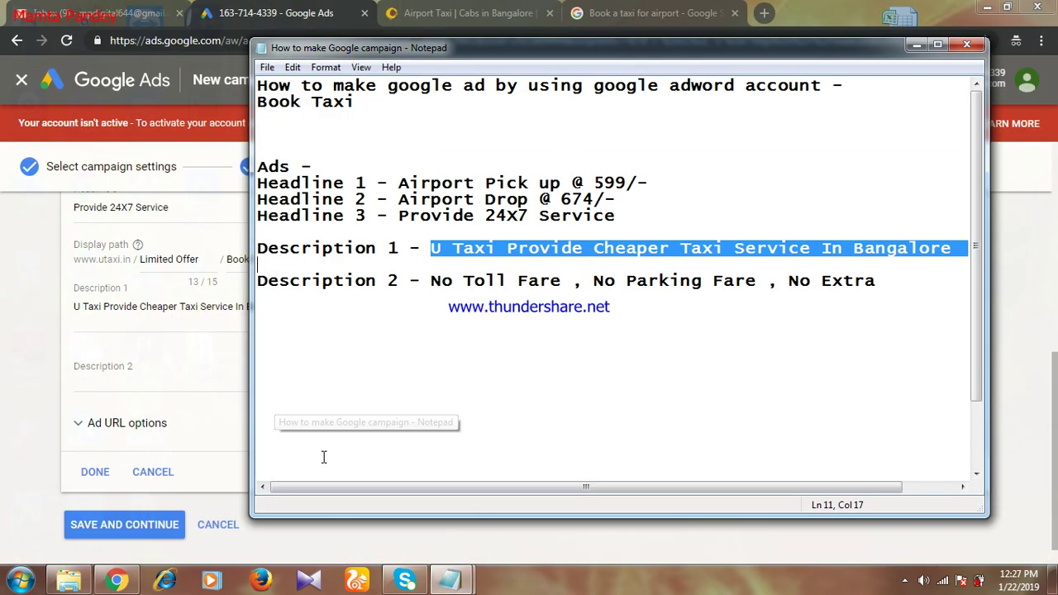
left_click(431, 281)
left_click_drag(432, 281, 889, 295)
key("ctrl+c")
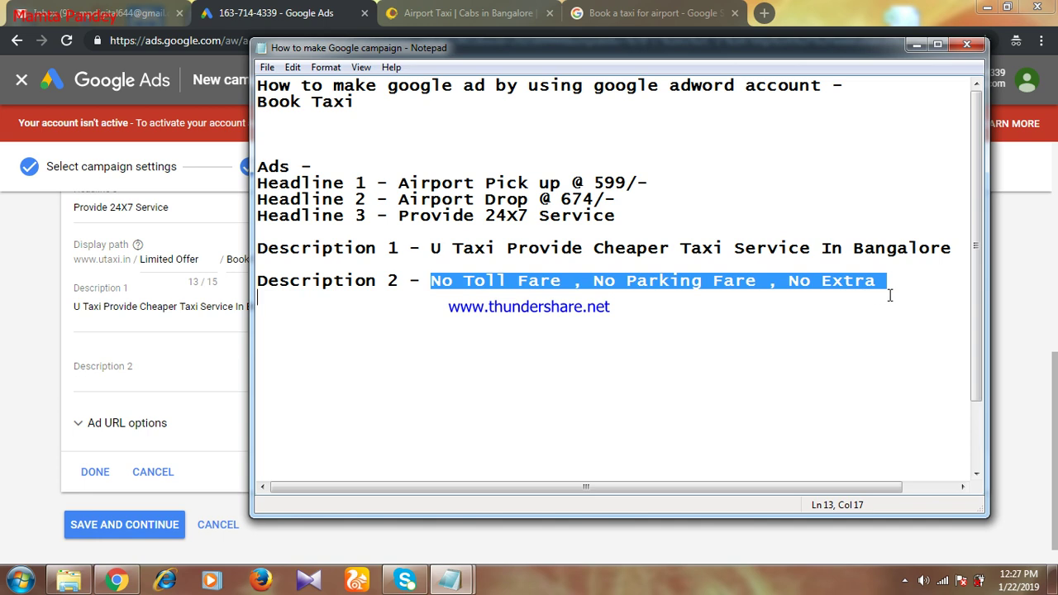
left_click(152, 369)
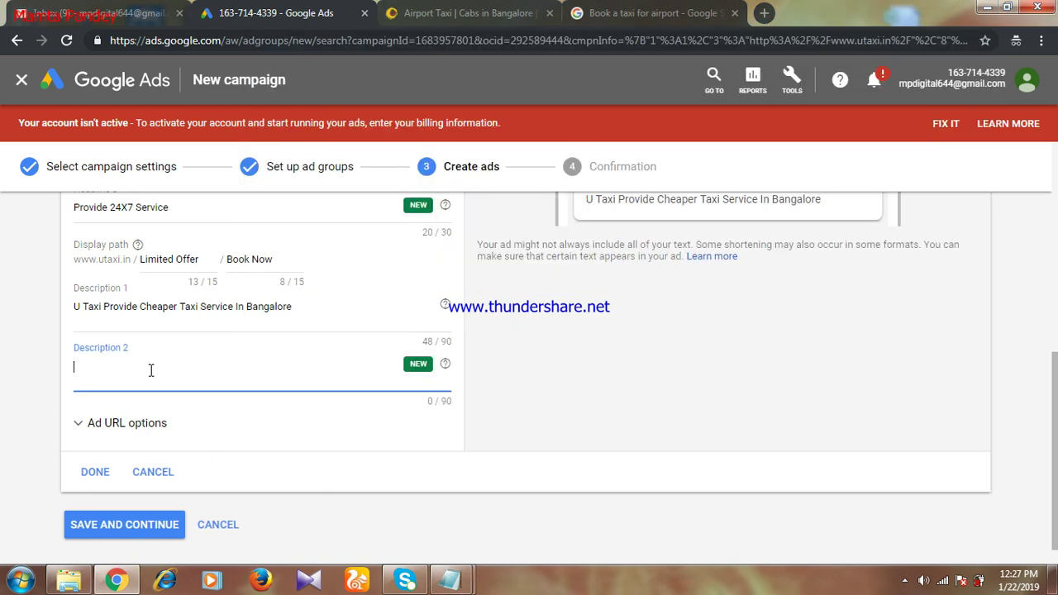
key("ctrl+v")
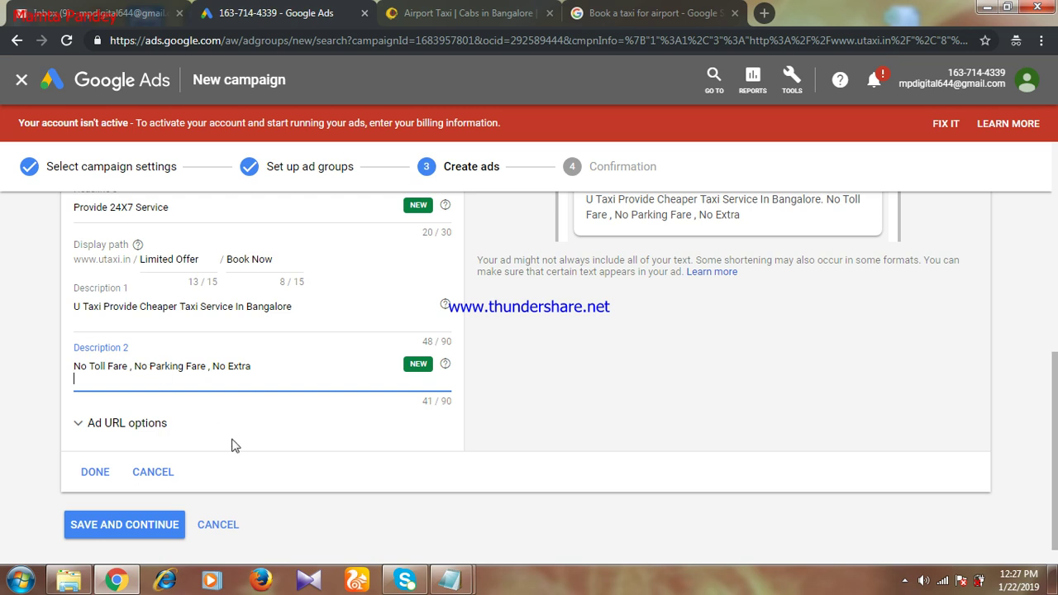
- Save the text ad, review the campaign summary, and continue to the finished campaign
left_click(117, 535)
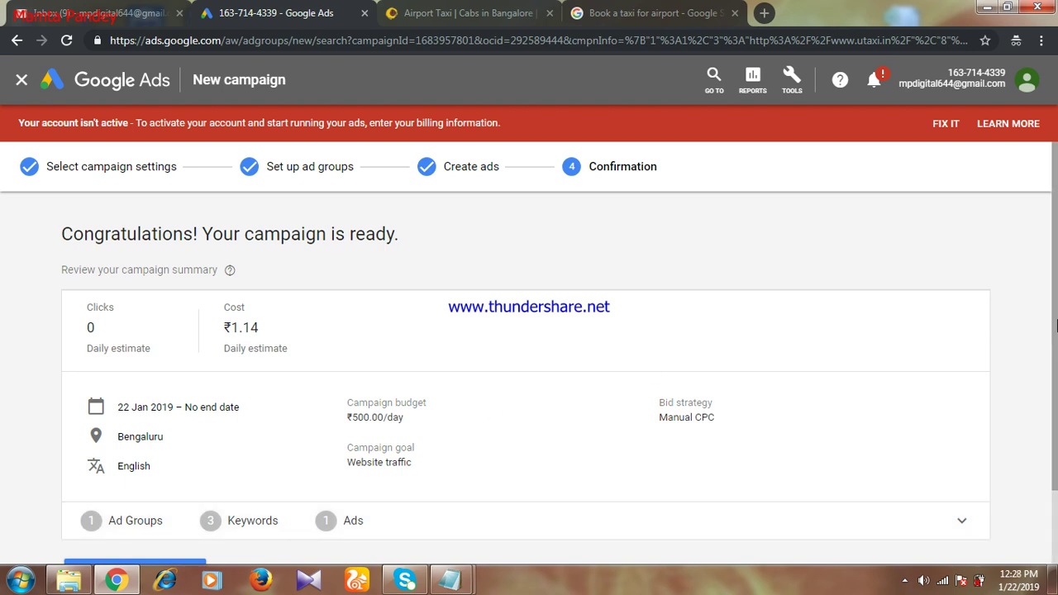
left_click_drag(1055, 326, 1056, 420)
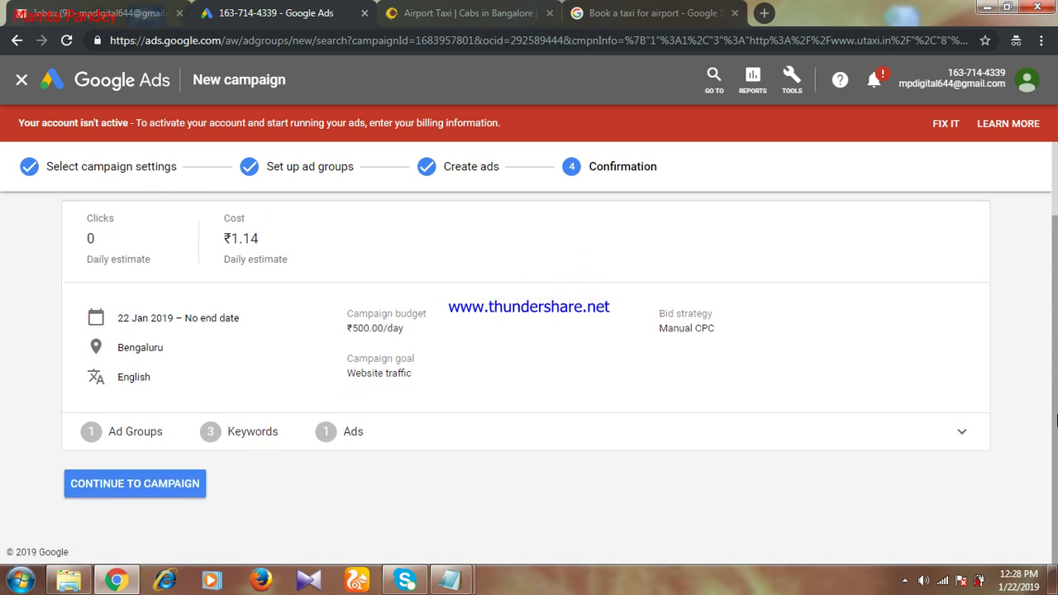
left_click(138, 486)
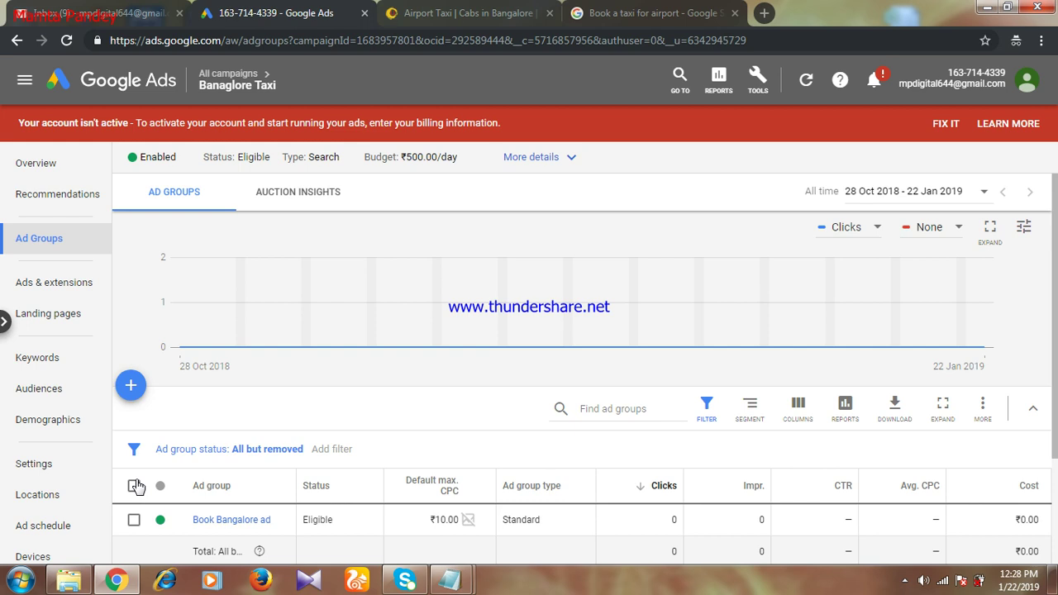
- Switch to the all-campaigns view and examine the account's campaign list, including the Banaglore Taxi campaign
left_click(14, 327)
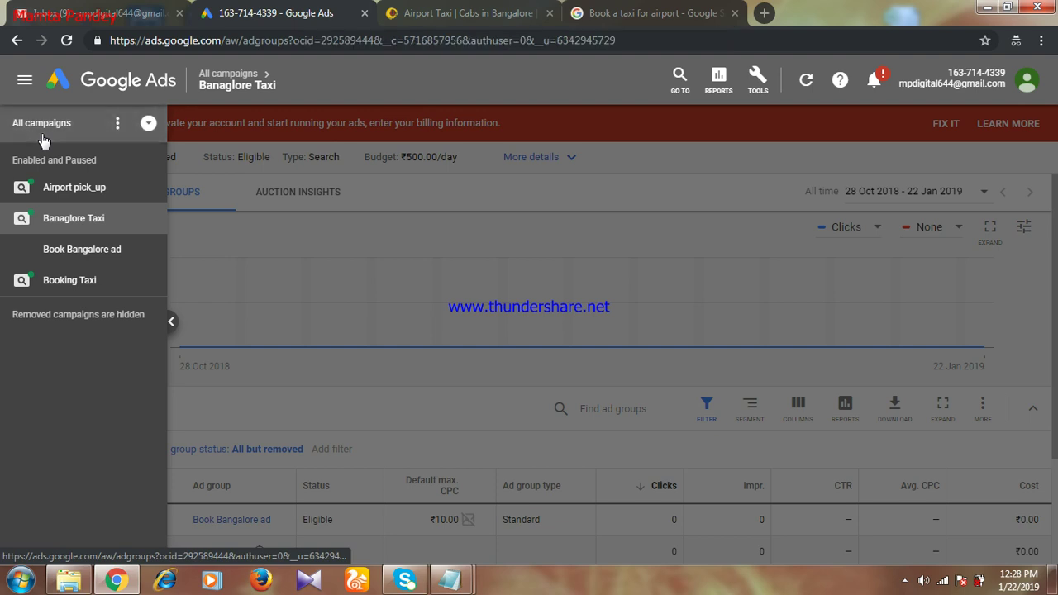
left_click(42, 134)
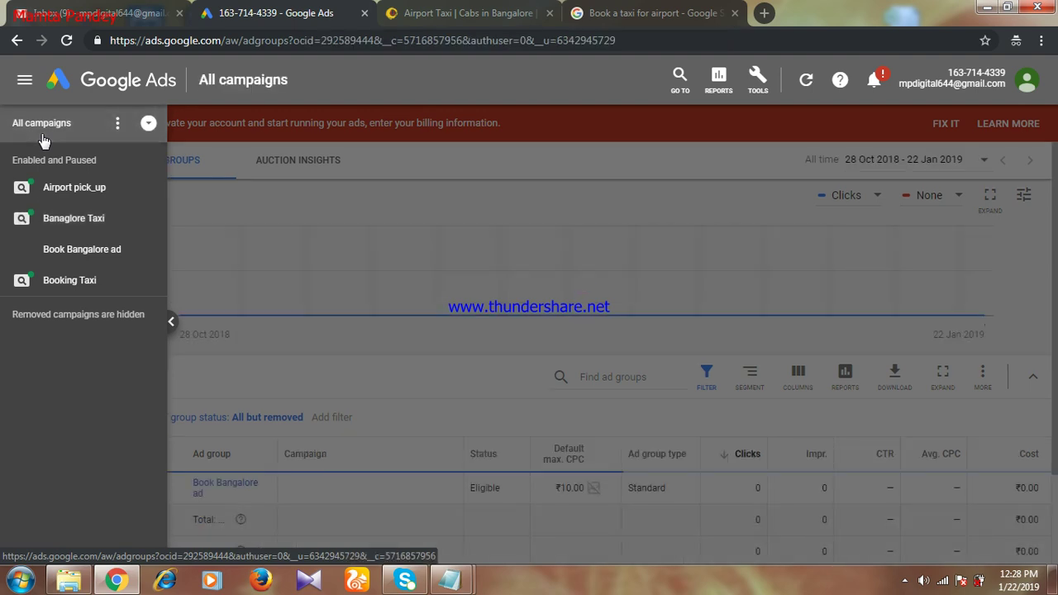
left_click(172, 327)
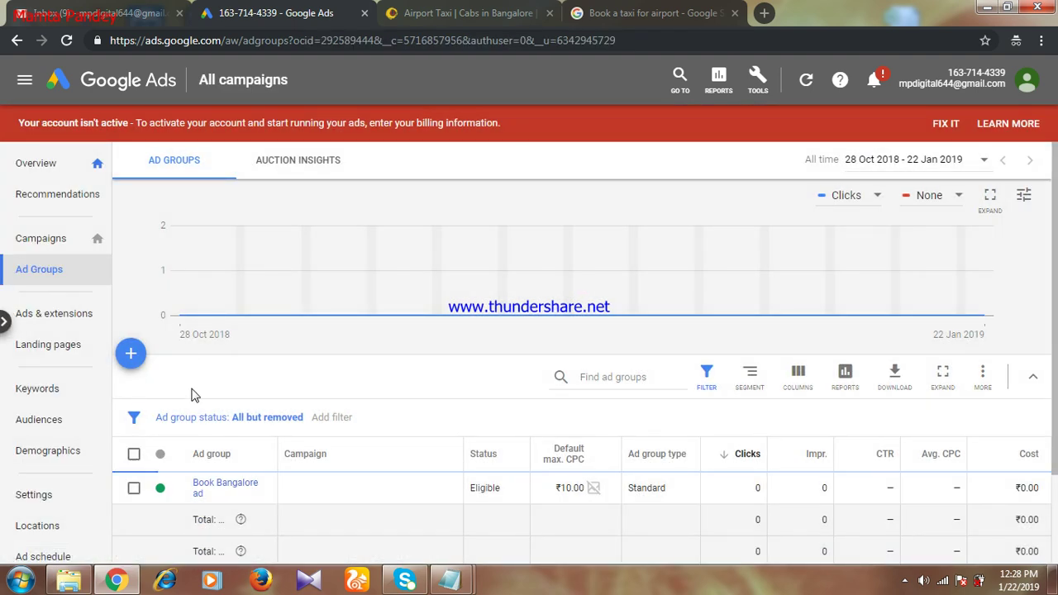
left_click(27, 248)
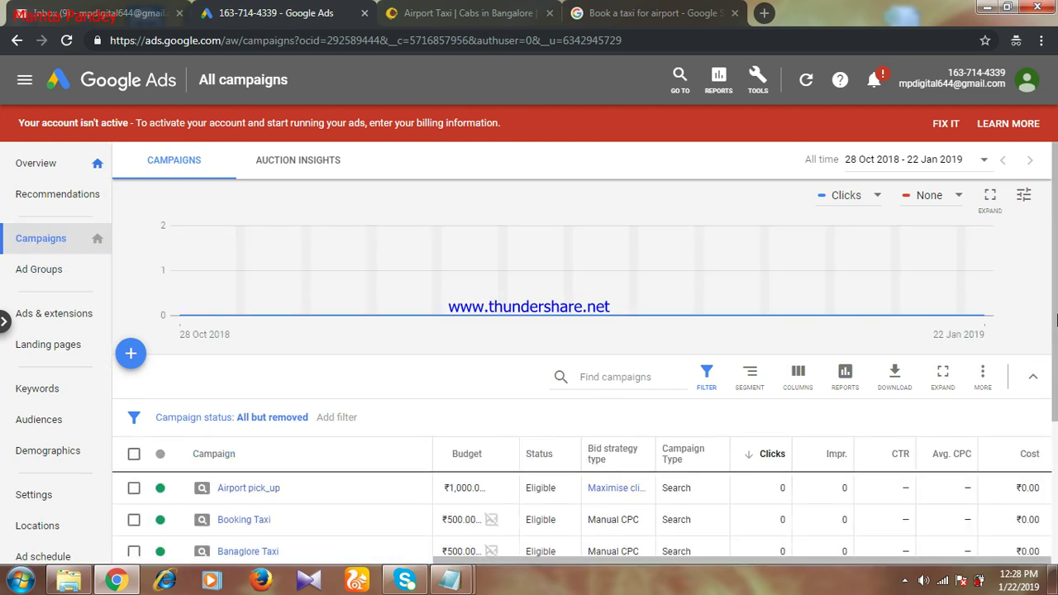
left_click_drag(1056, 320, 1056, 400)
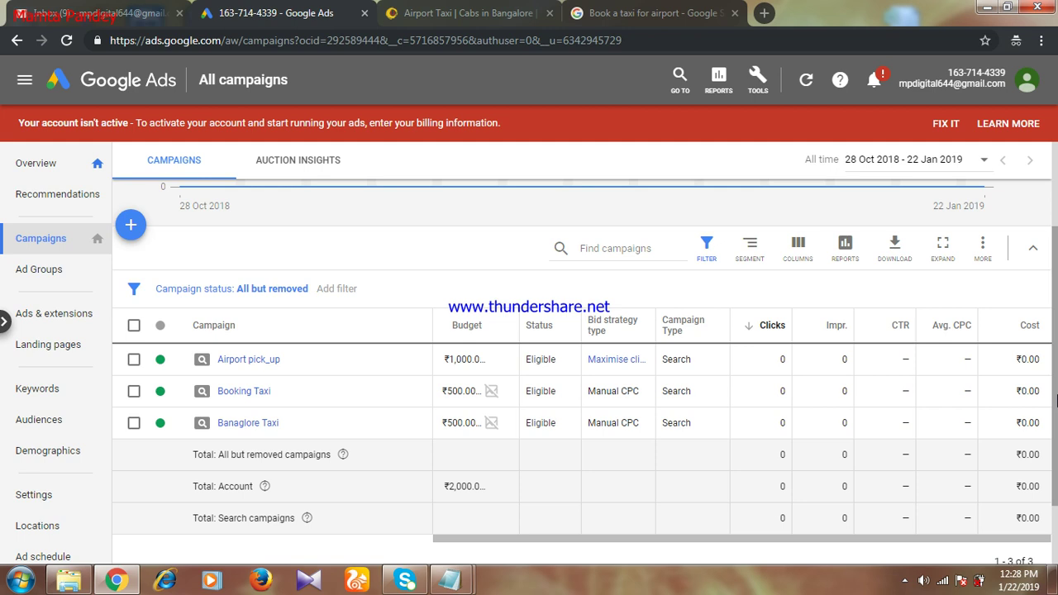